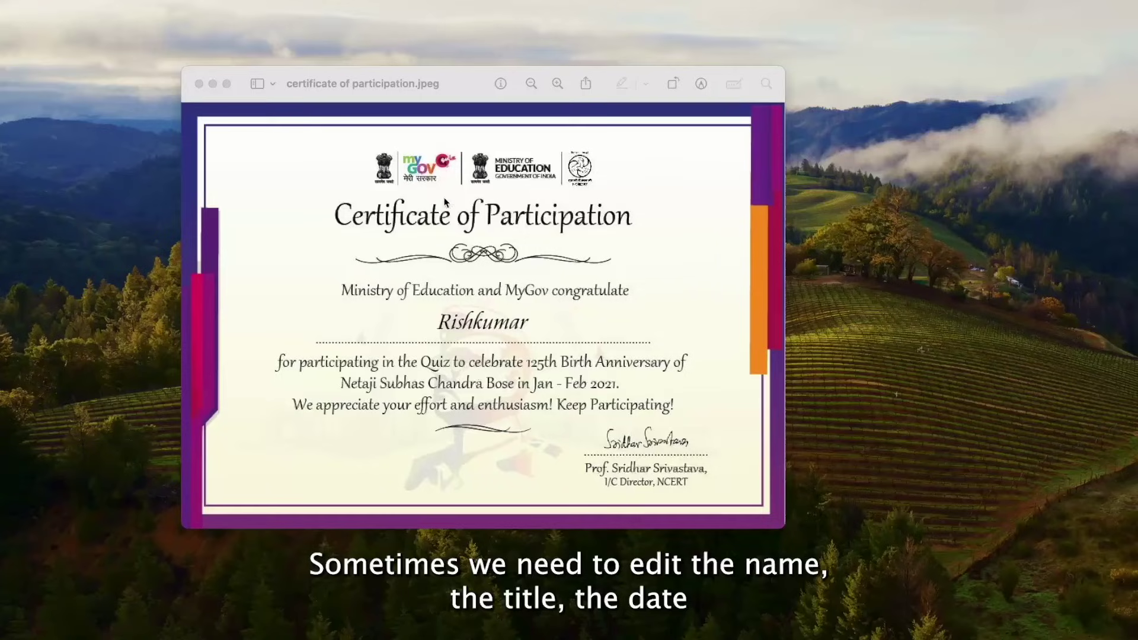
Step: Bring the certificate viewer to the front, then show Acrobat's full list of tools
left_click(480, 225)
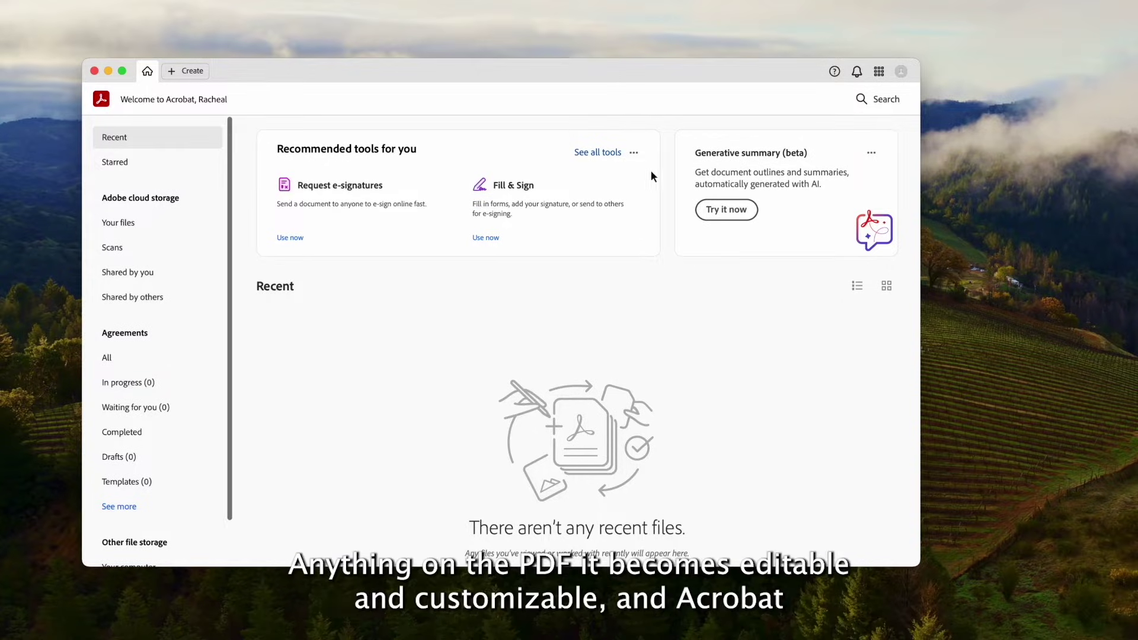
left_click(598, 153)
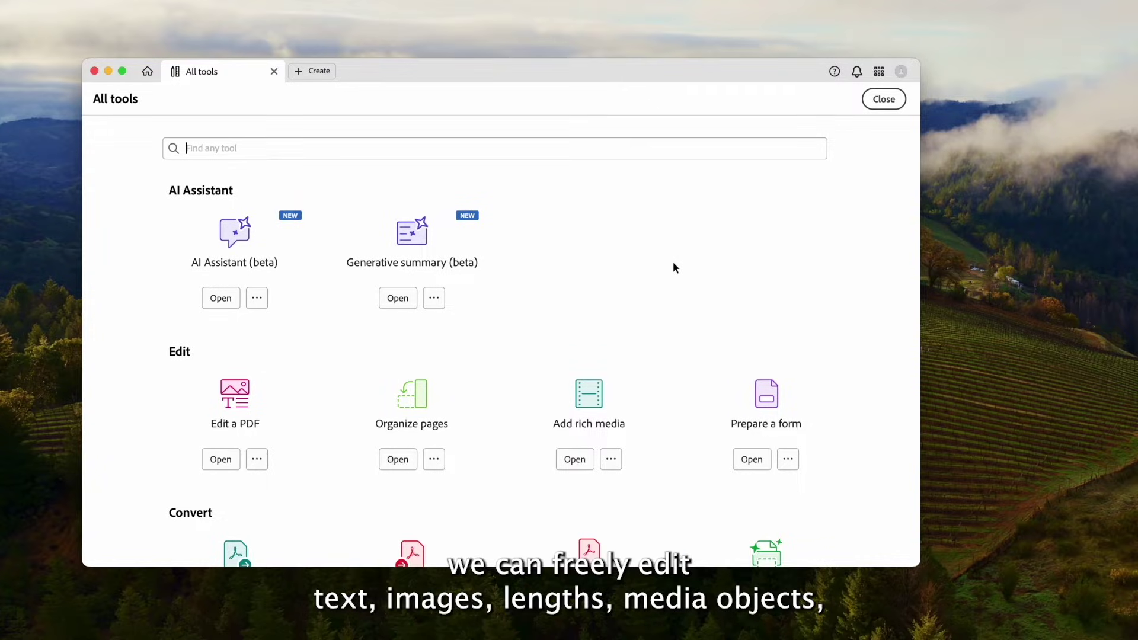
scroll(529, 251, "down", 5)
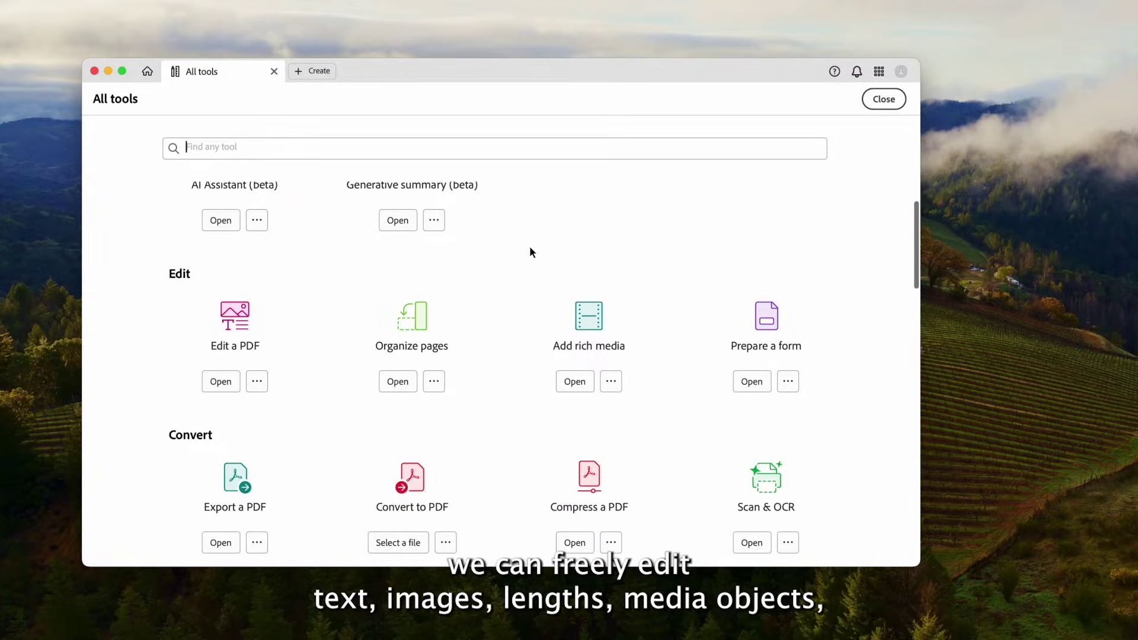
scroll(530, 252, "down", 10)
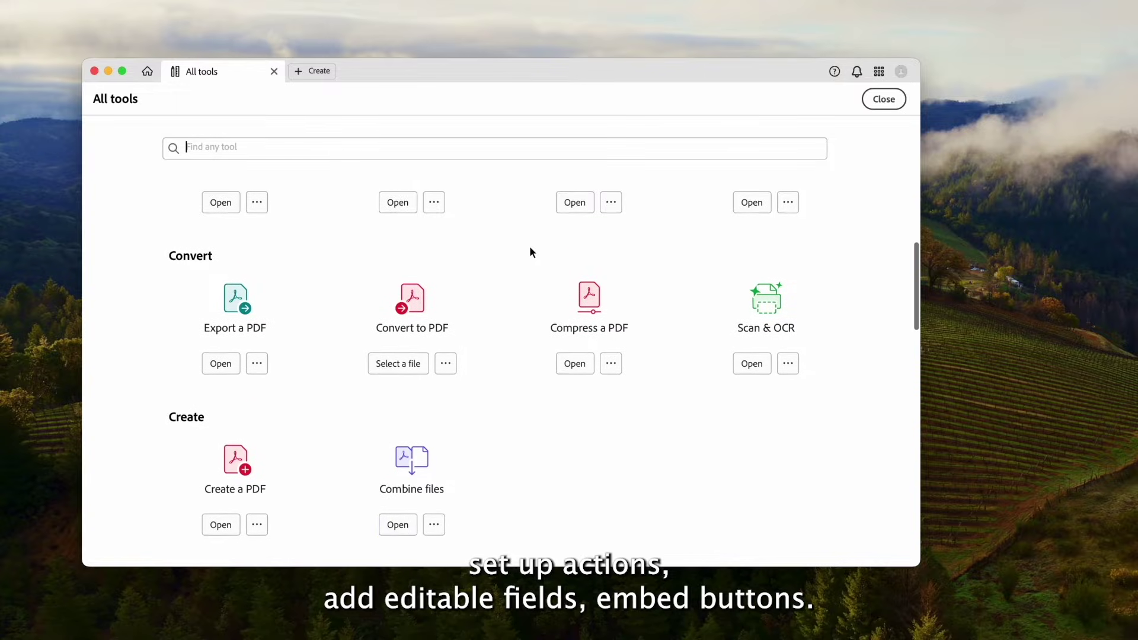
scroll(531, 252, "down", 12)
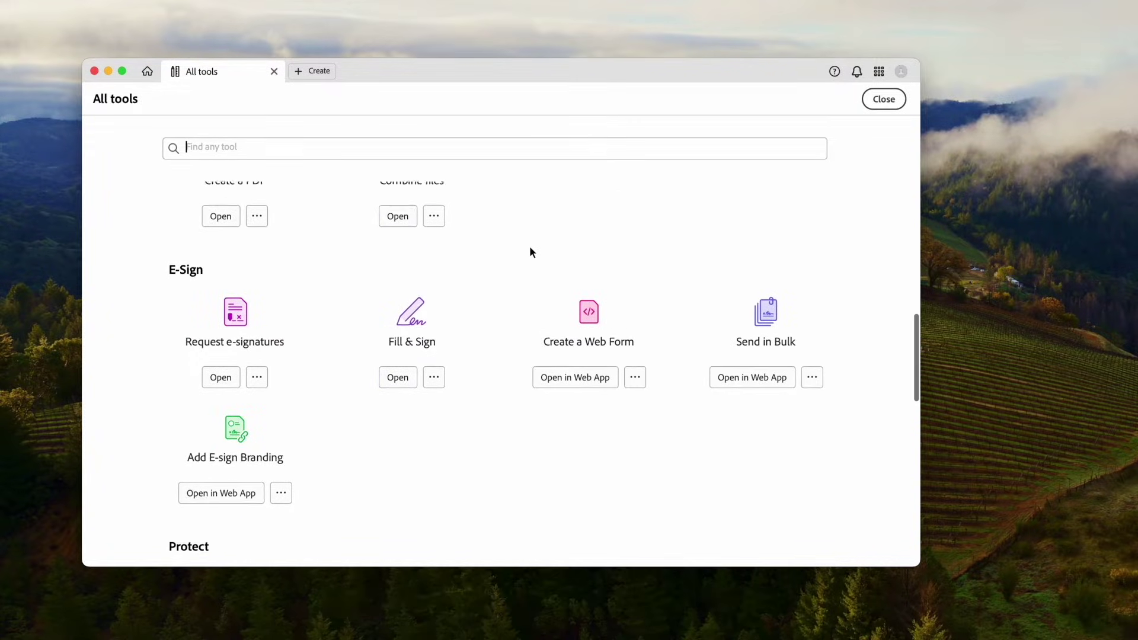
scroll(530, 252, "down", 15)
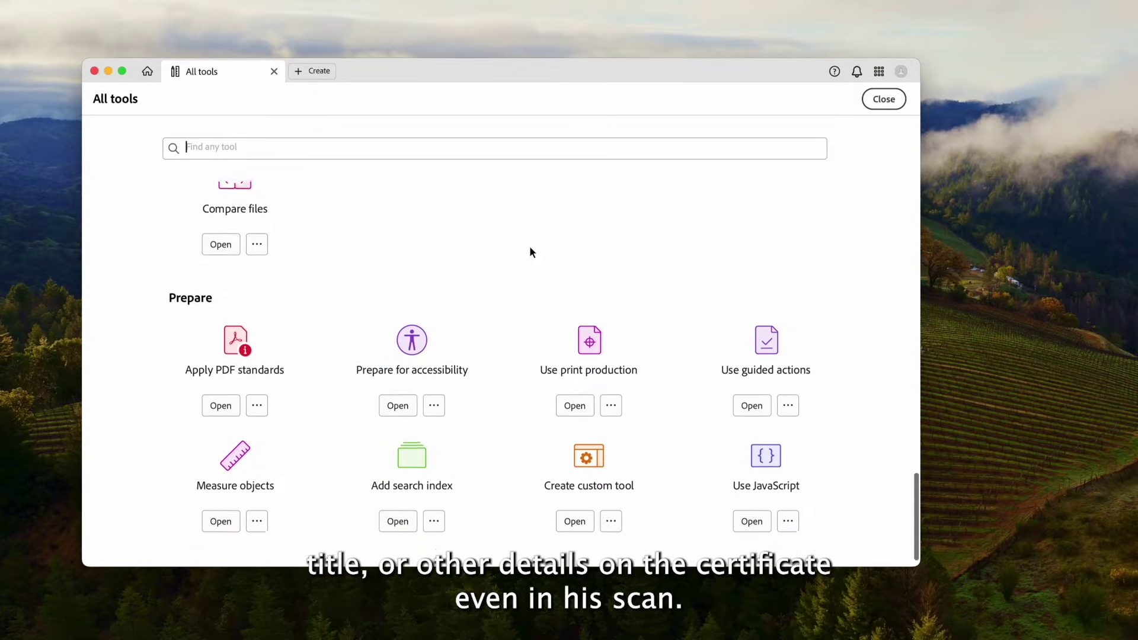
scroll(530, 252, "up", 20)
scroll(528, 252, "up", 12)
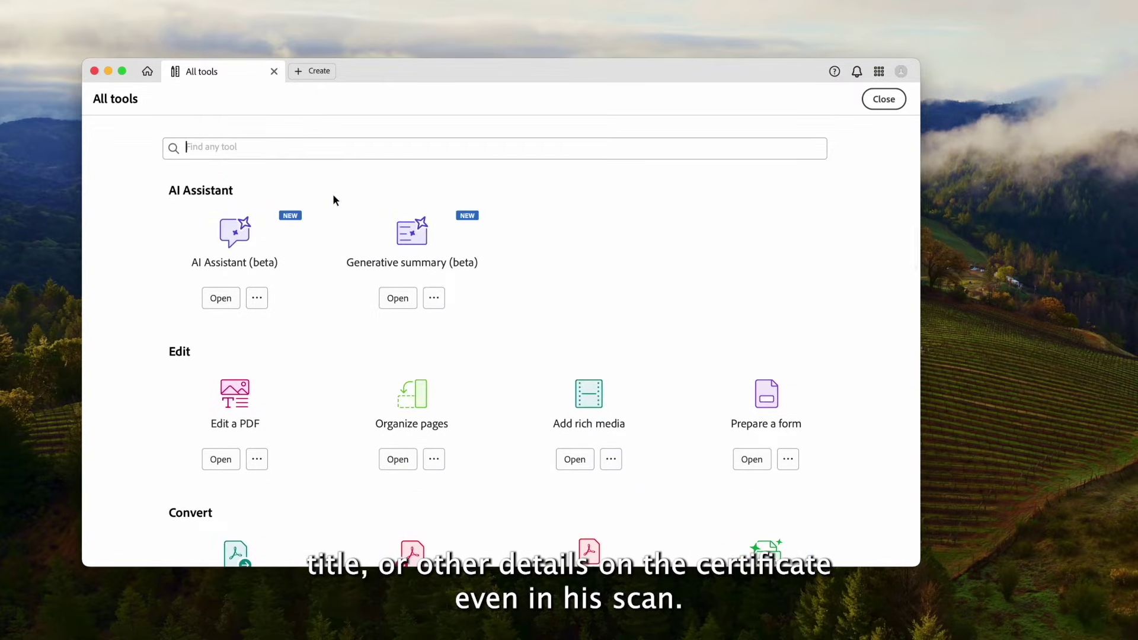
left_click(147, 71)
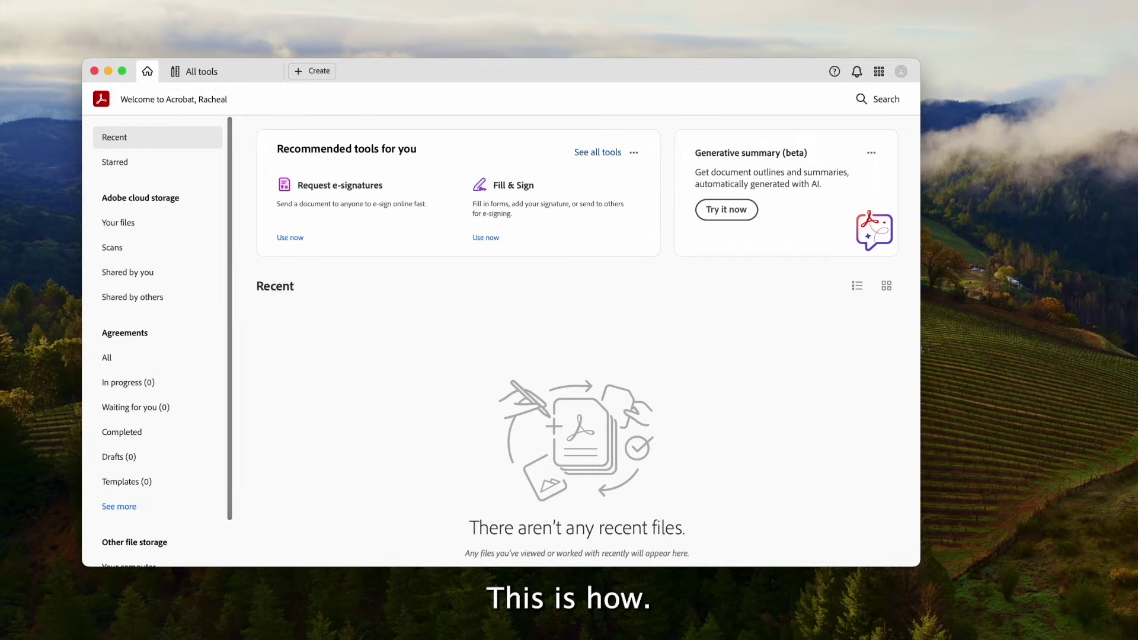
left_click_drag(1137, 308, 589, 318)
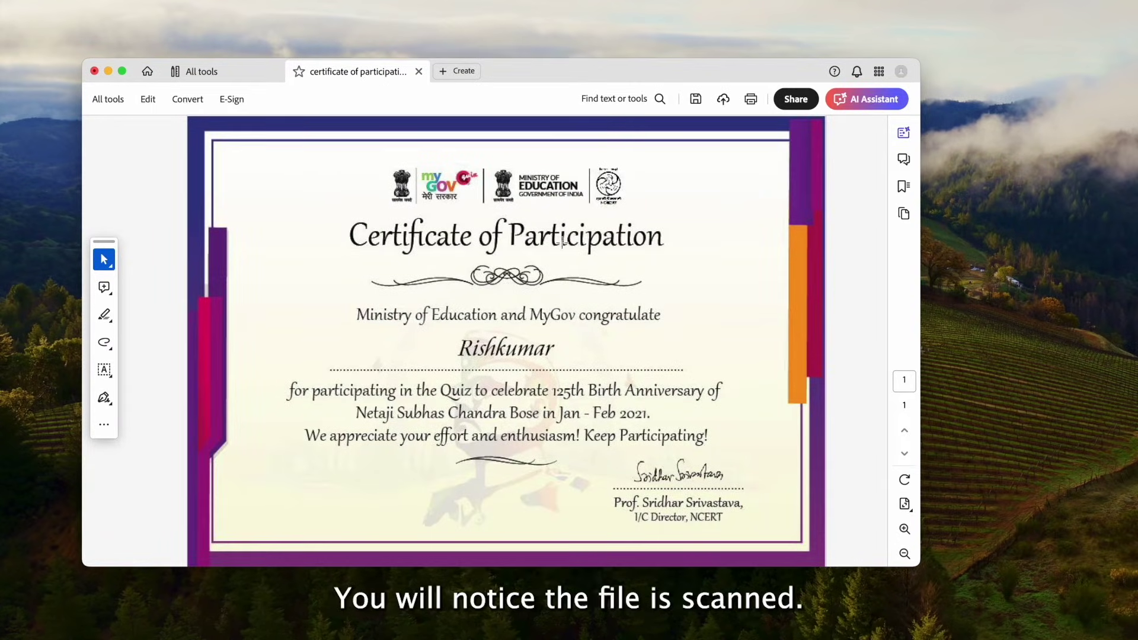
Step: Select the scanned certificate page and start Edit so Acrobat recognises its text
left_click(480, 240)
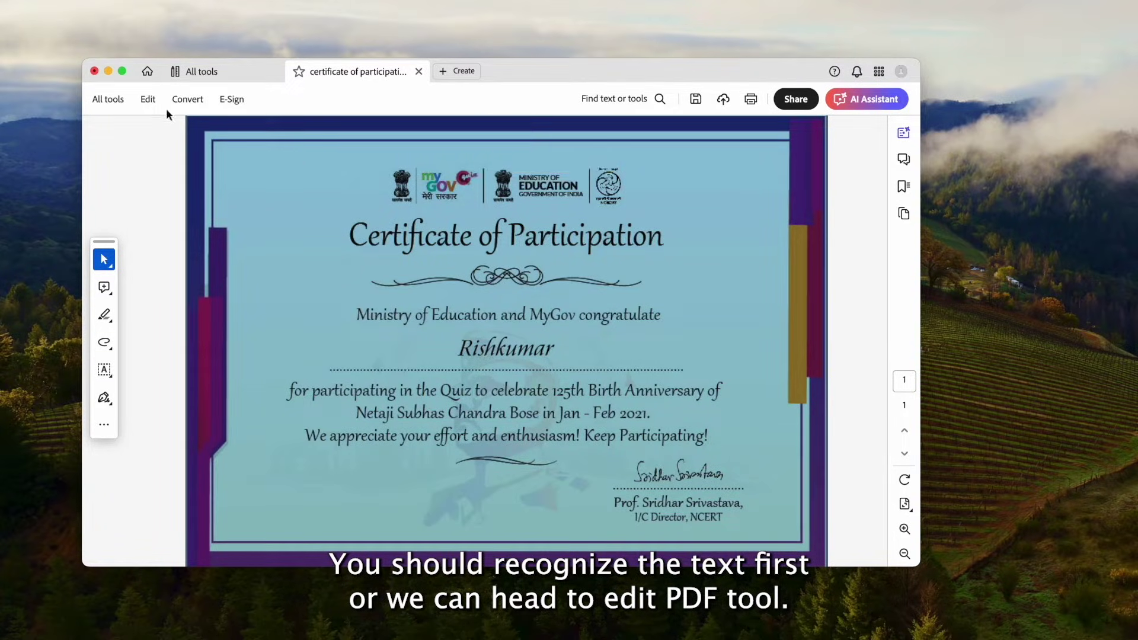
left_click(143, 96)
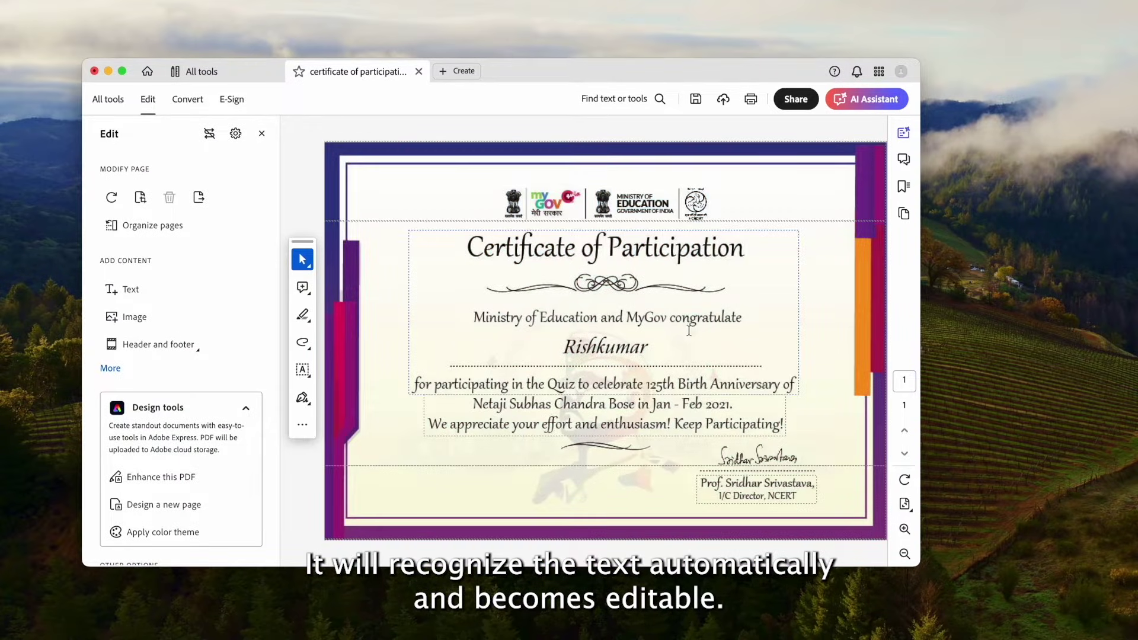
Step: Replace the recipient name with 'Harry' and select the new name
left_click_drag(648, 347, 568, 343)
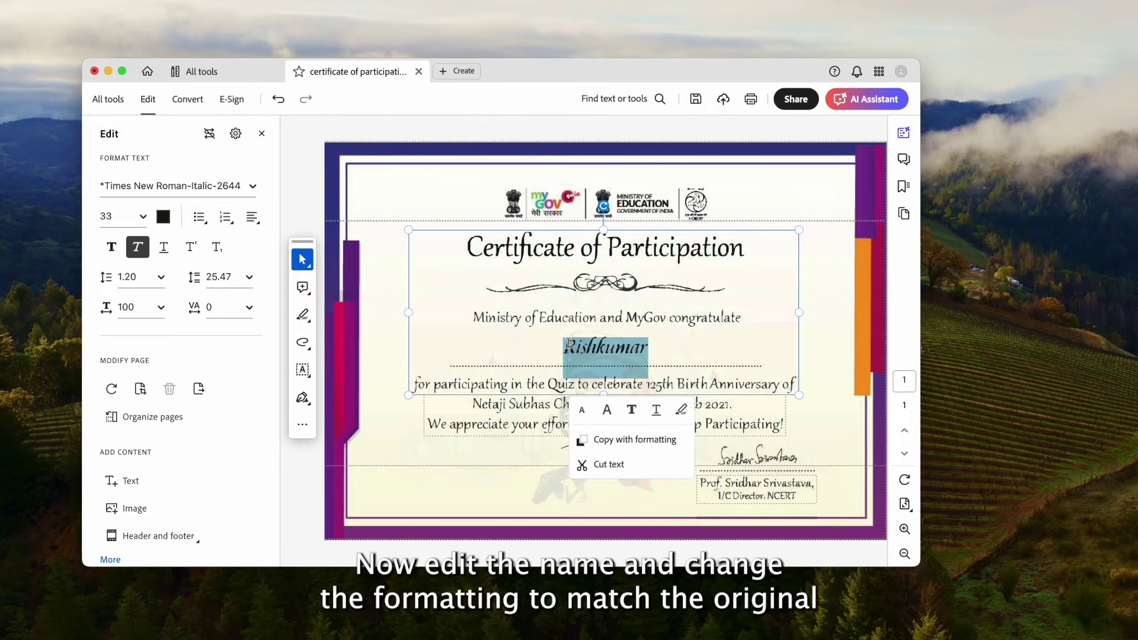
type("Har")
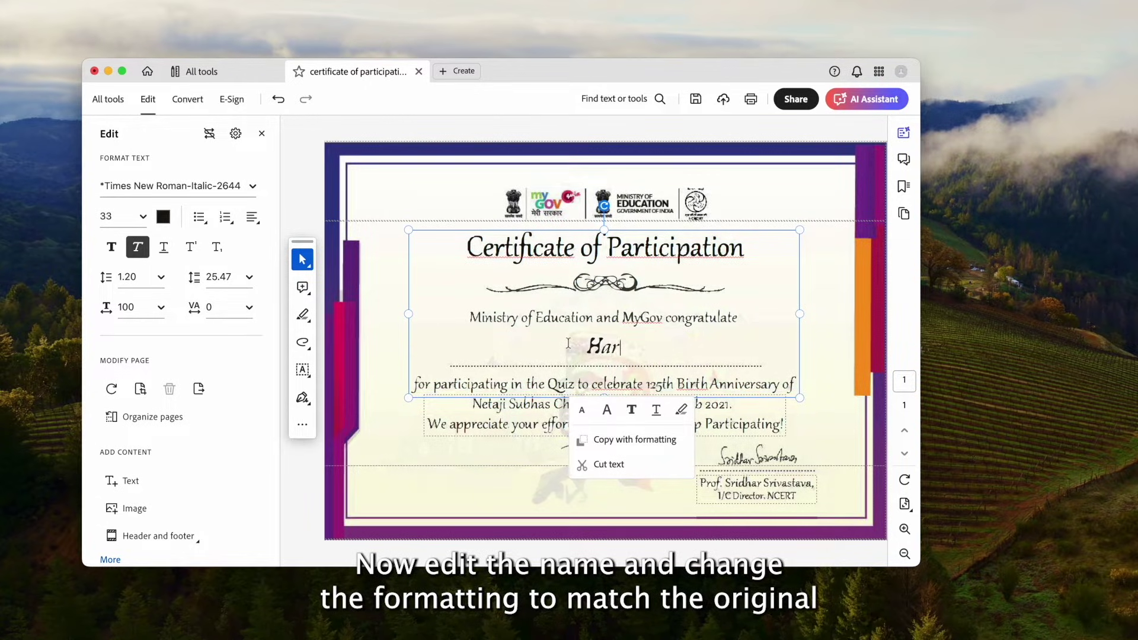
type("ry")
left_click_drag(633, 347, 575, 347)
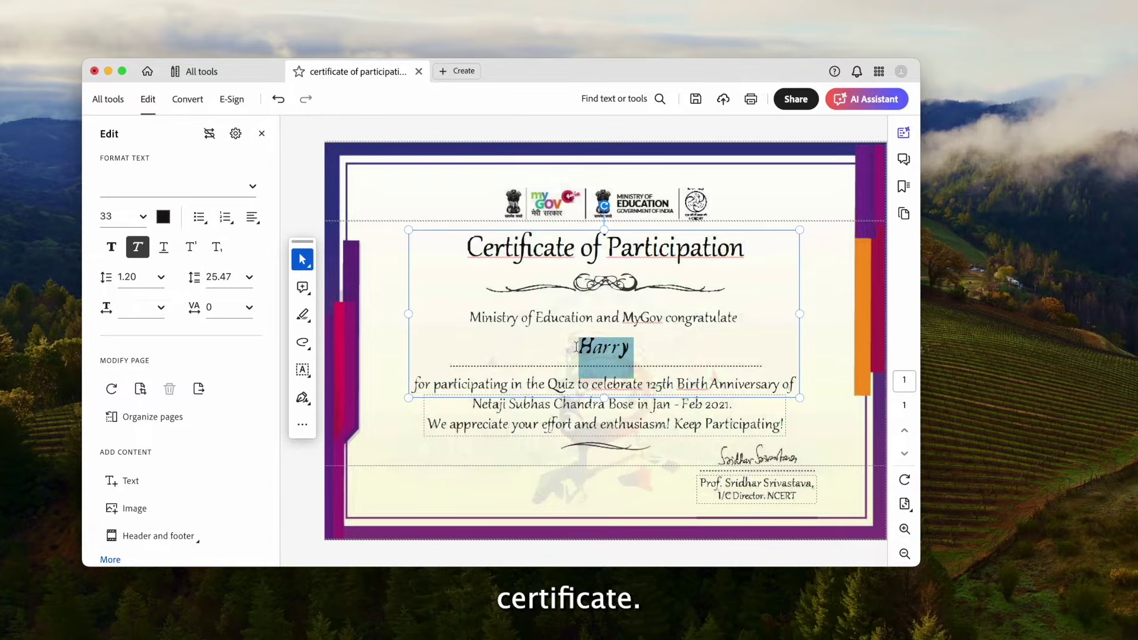
Step: Review Harry's font size, line spacing and font, leaving them unchanged, then select the date paragraph
left_click(142, 216)
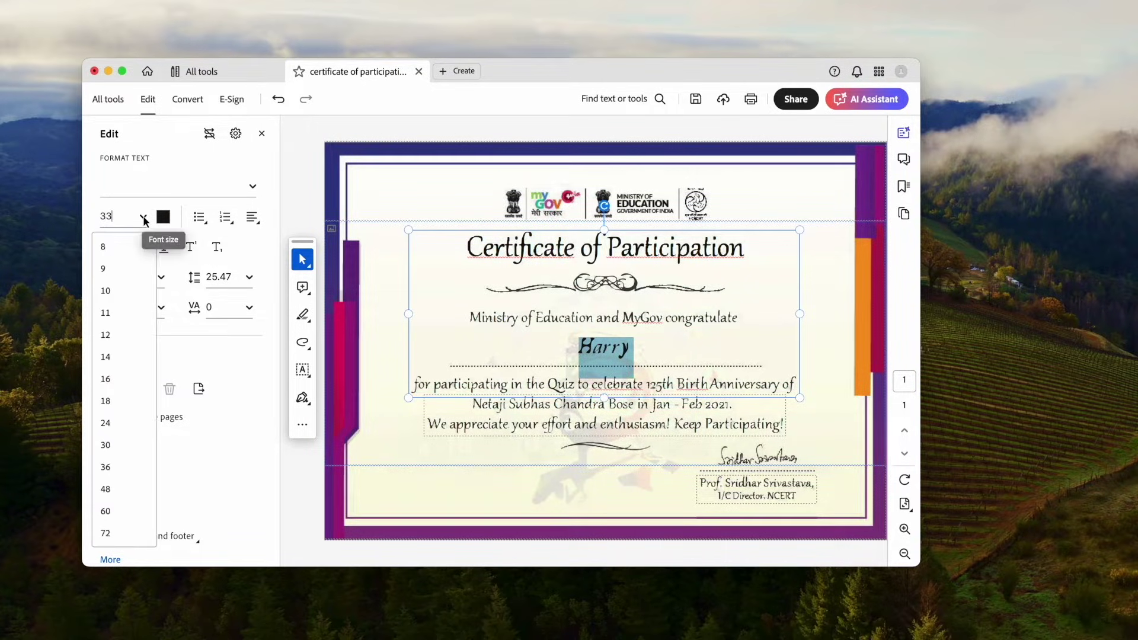
left_click(248, 403)
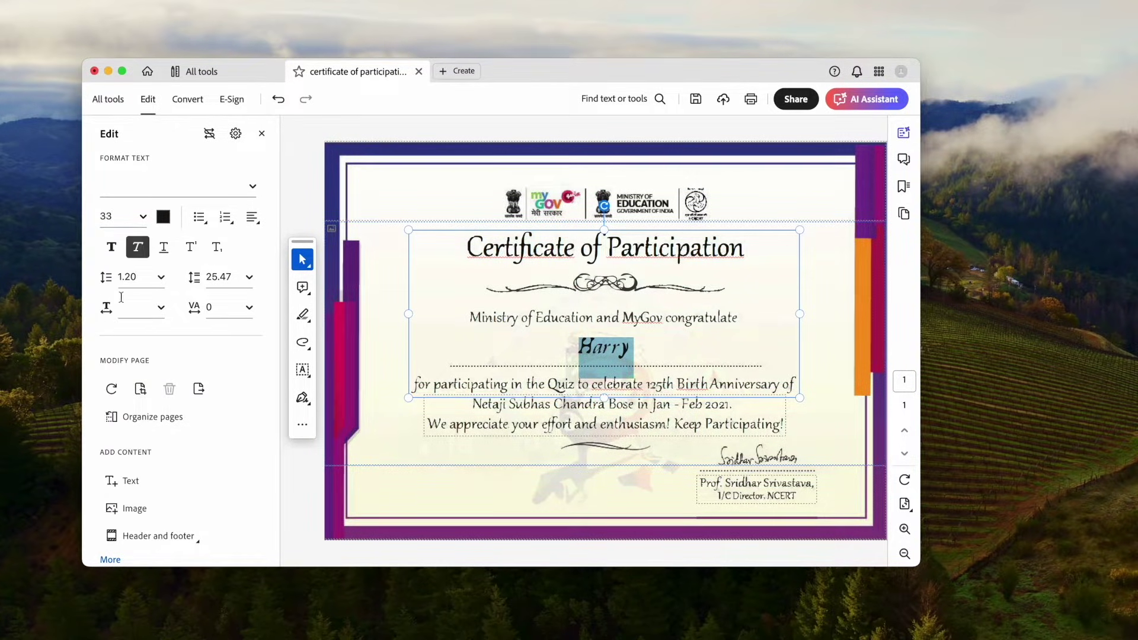
left_click(160, 278)
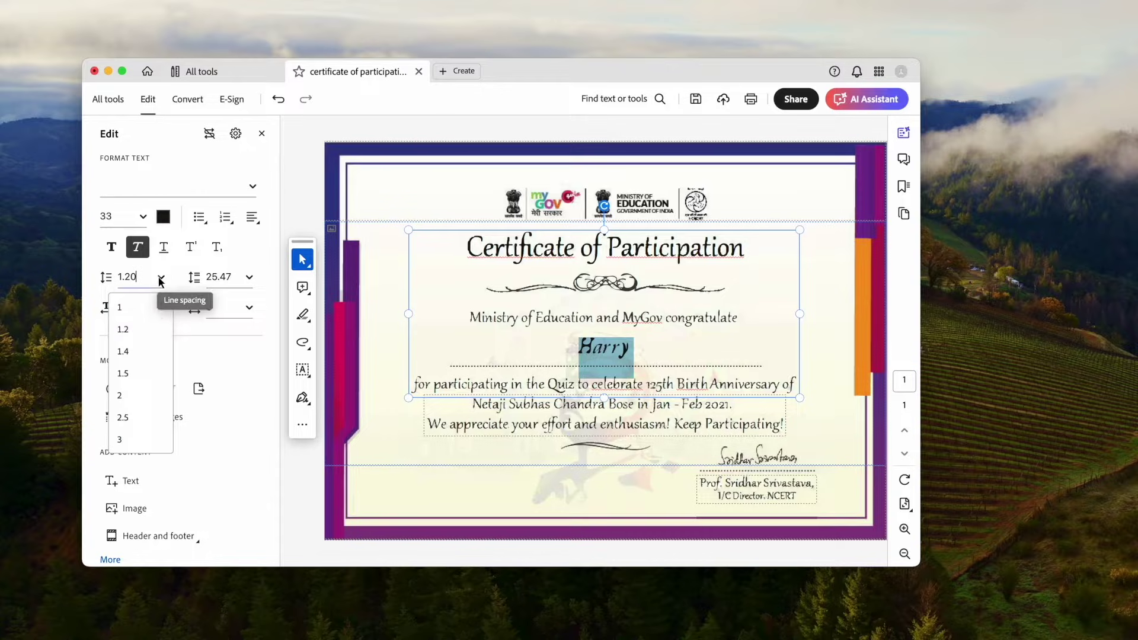
left_click(224, 359)
left_click(250, 194)
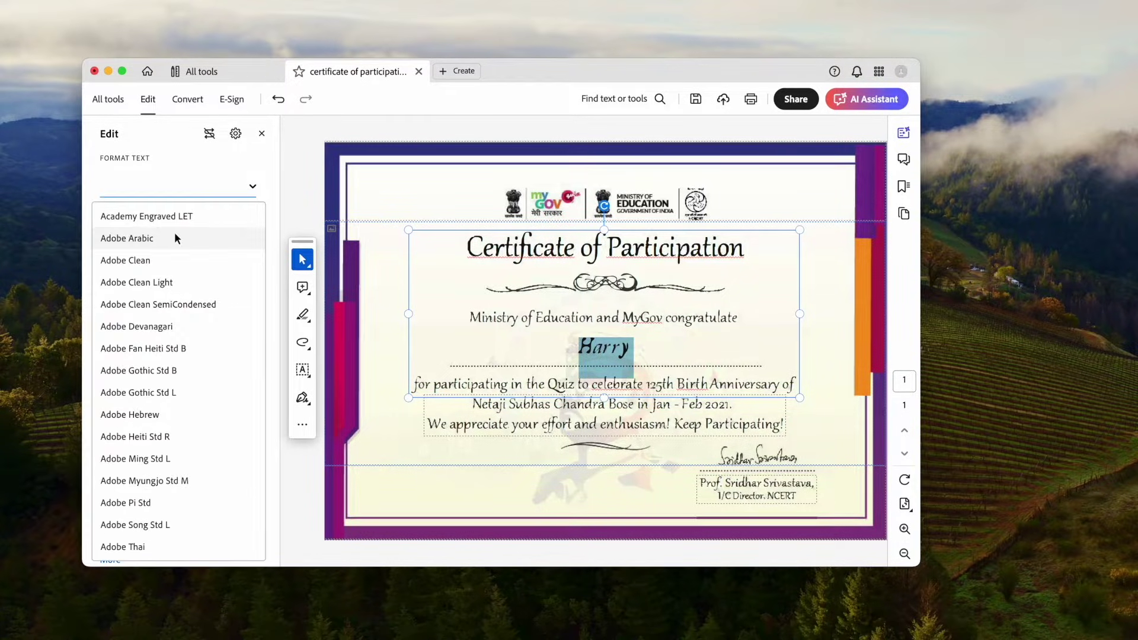
key("Escape")
scroll(173, 231, "down", 1)
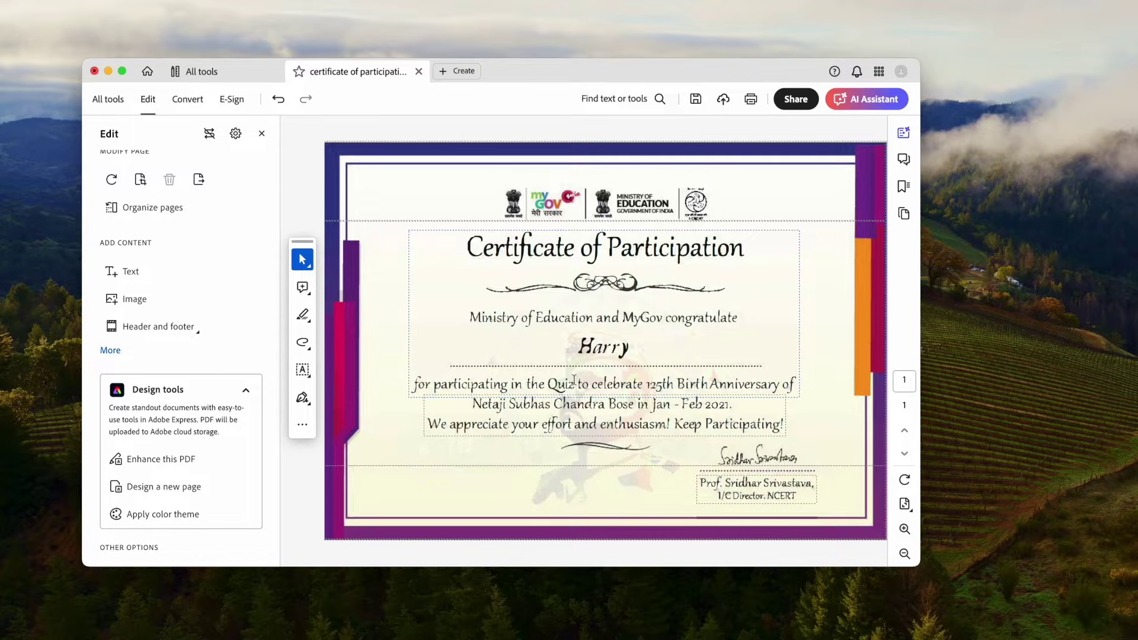
left_click(710, 406)
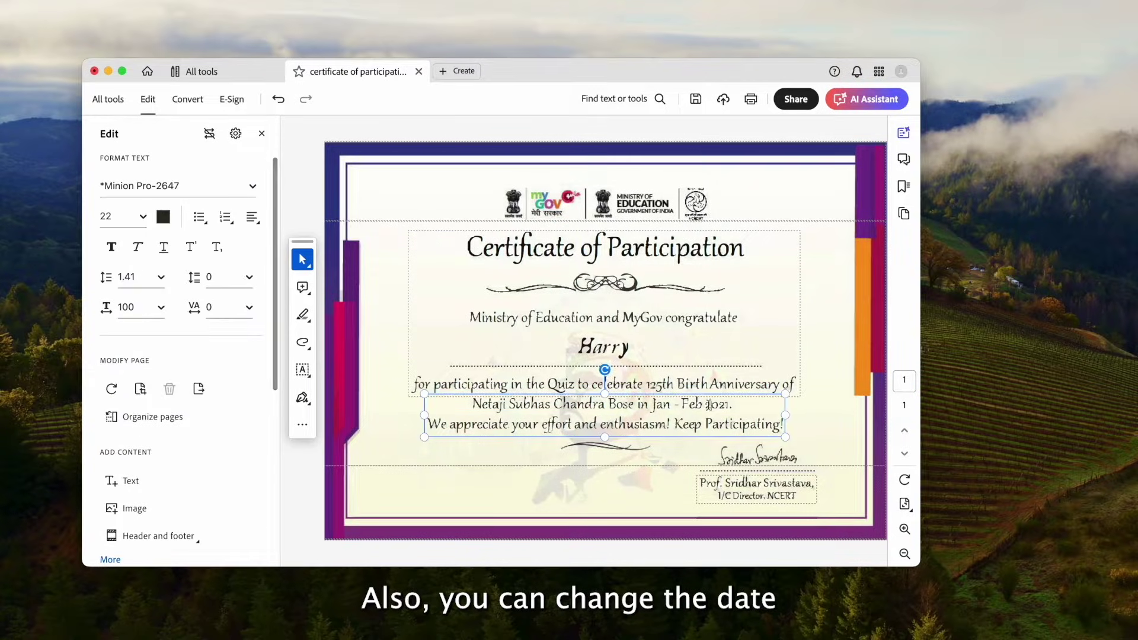
Step: Change the year in the date line from 2021 to 2024
left_click_drag(705, 406, 728, 405)
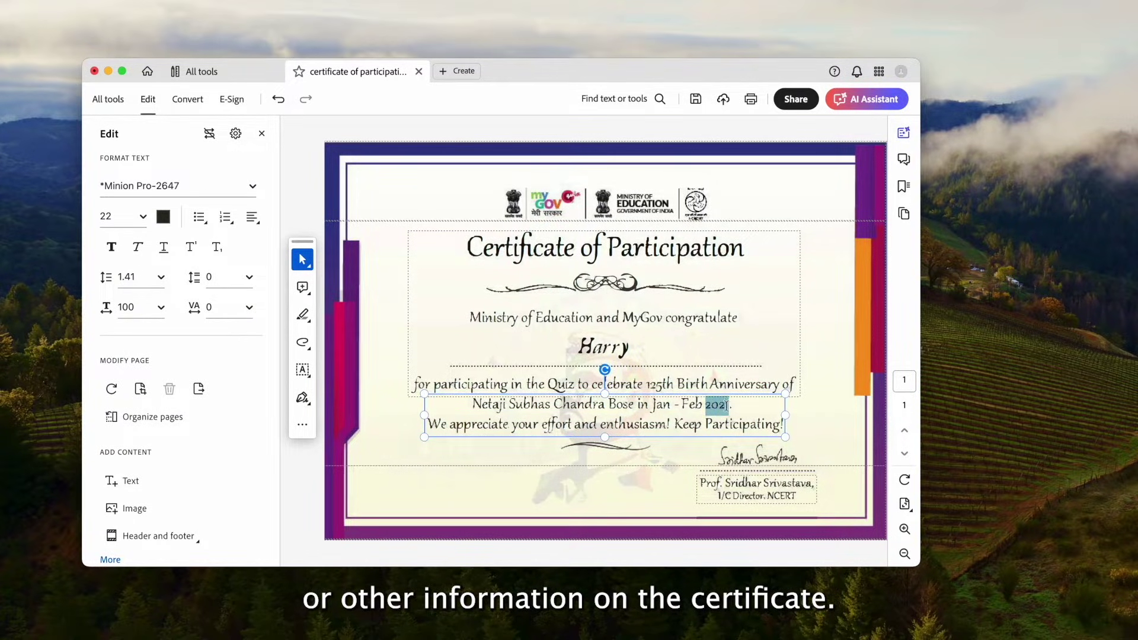
type("2024")
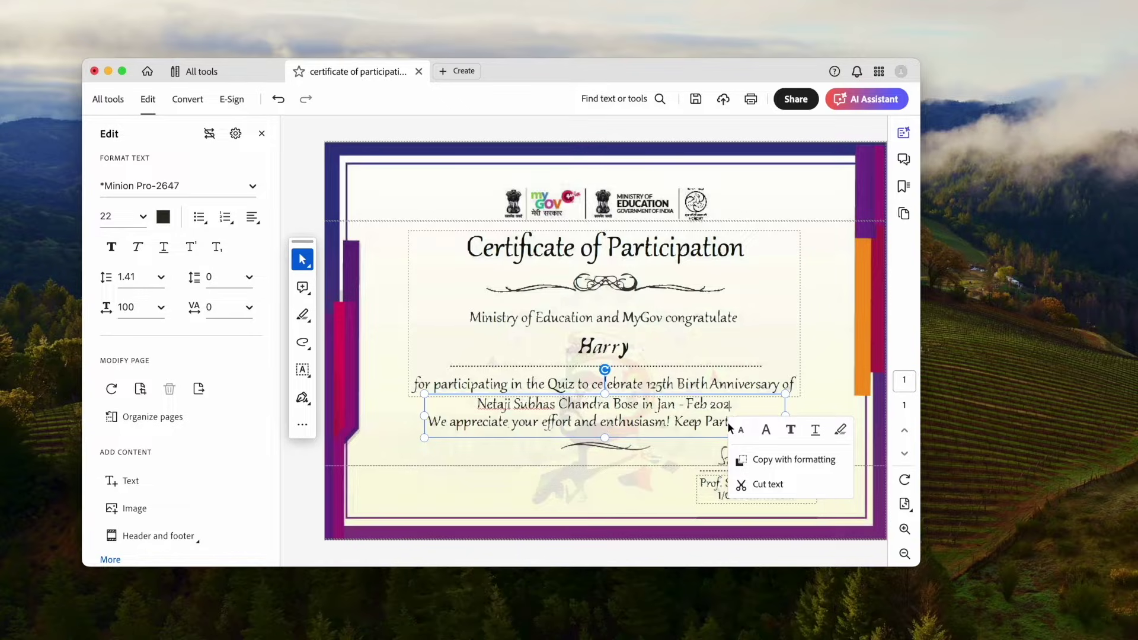
left_click(628, 501)
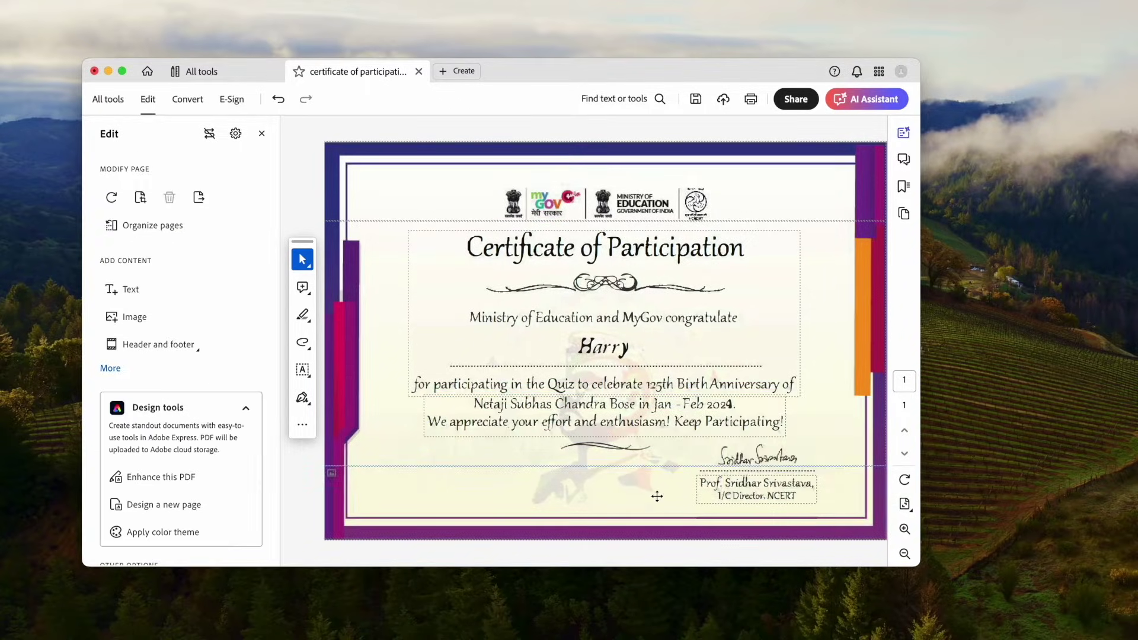
Step: Widen the main text block so 'Anniversary of' fits one line and the lines re-centre
left_click(654, 385)
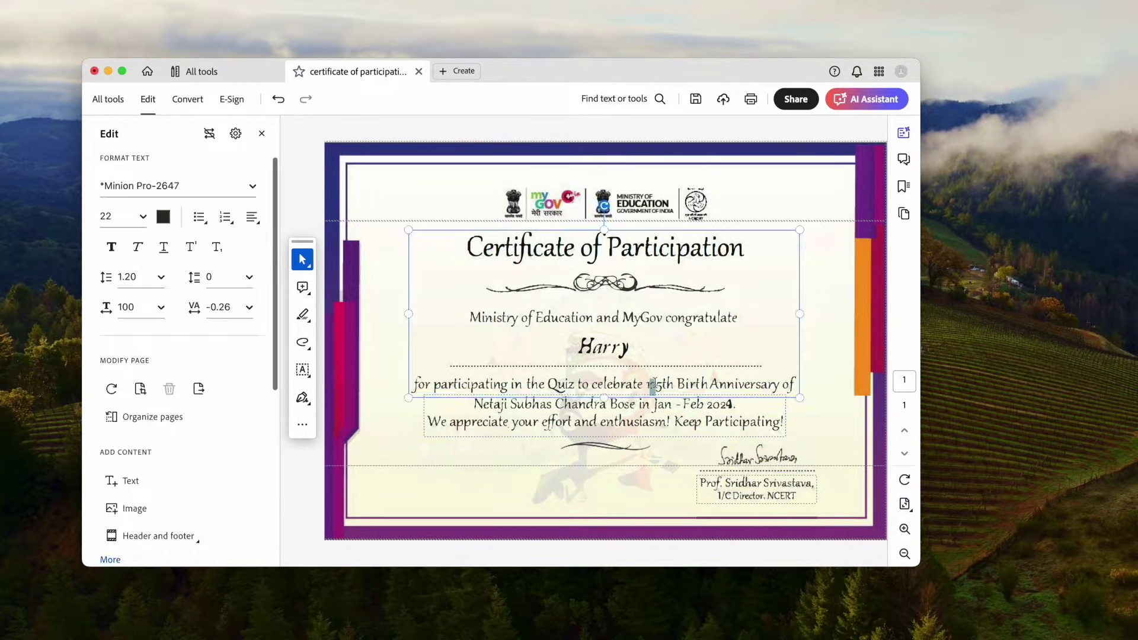
left_click(452, 500)
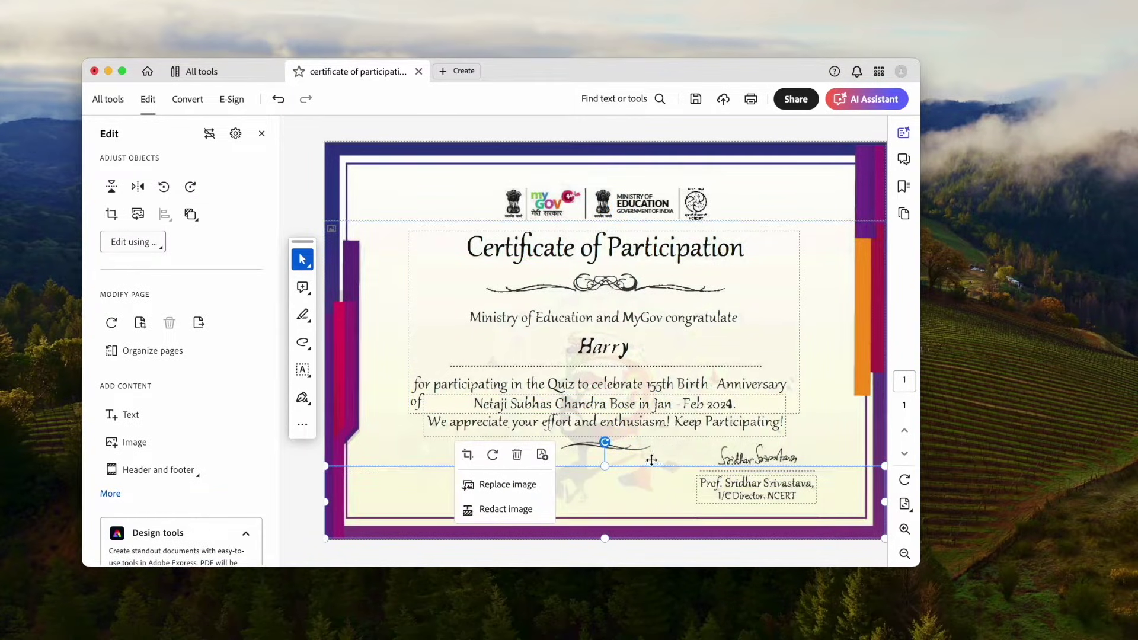
left_click(430, 399)
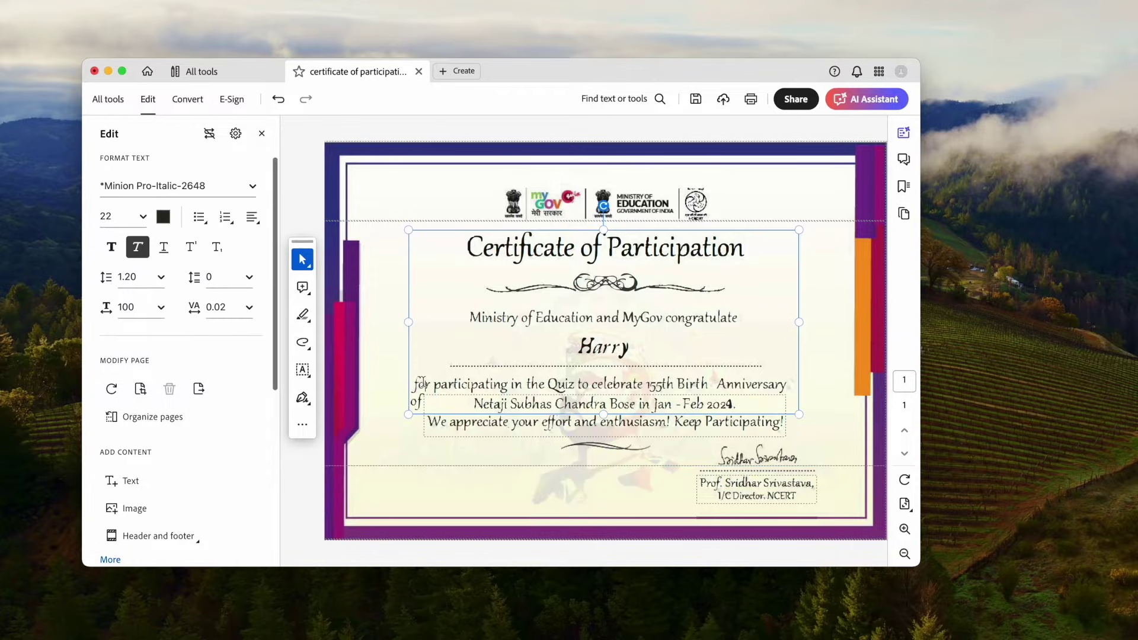
left_click_drag(408, 323, 396, 323)
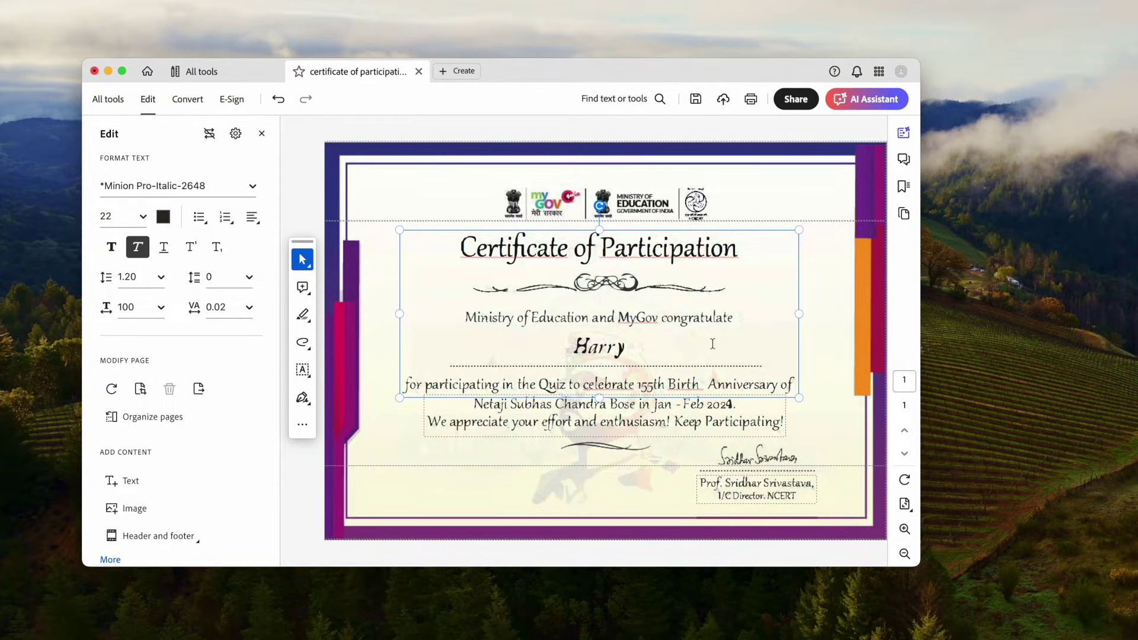
left_click_drag(800, 314, 806, 315)
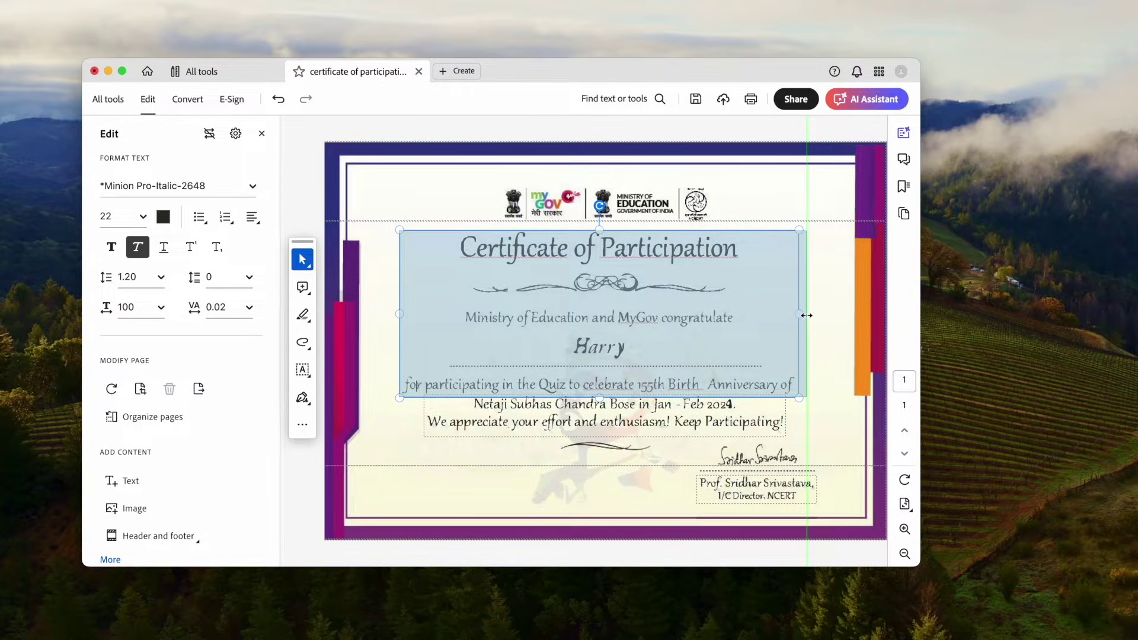
left_click_drag(806, 316, 807, 315)
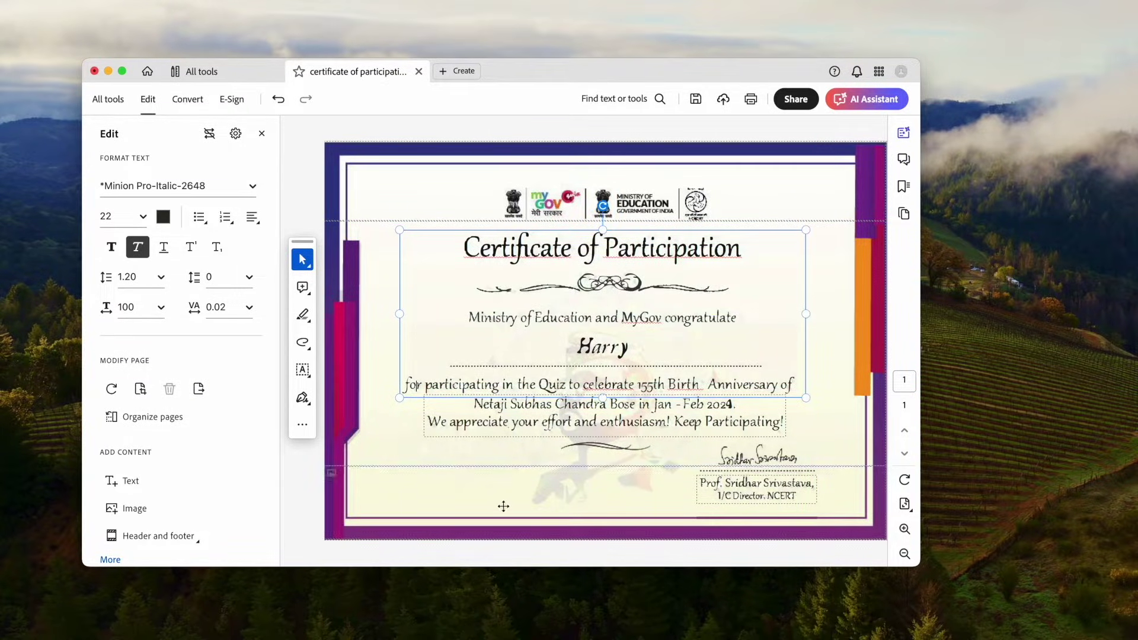
left_click(474, 552)
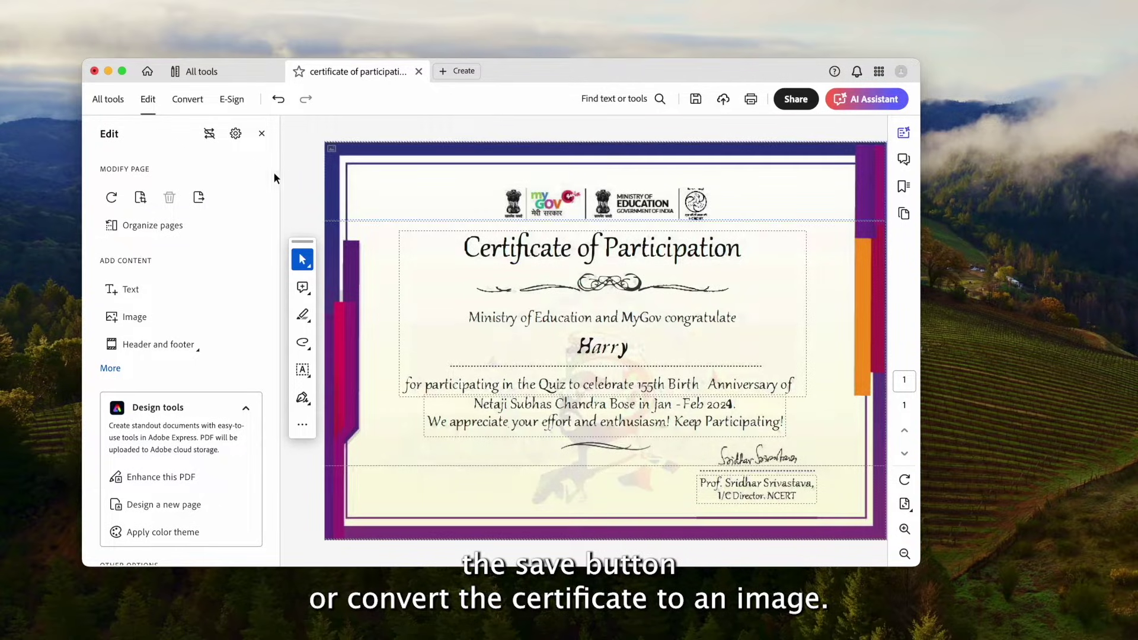
left_click(185, 99)
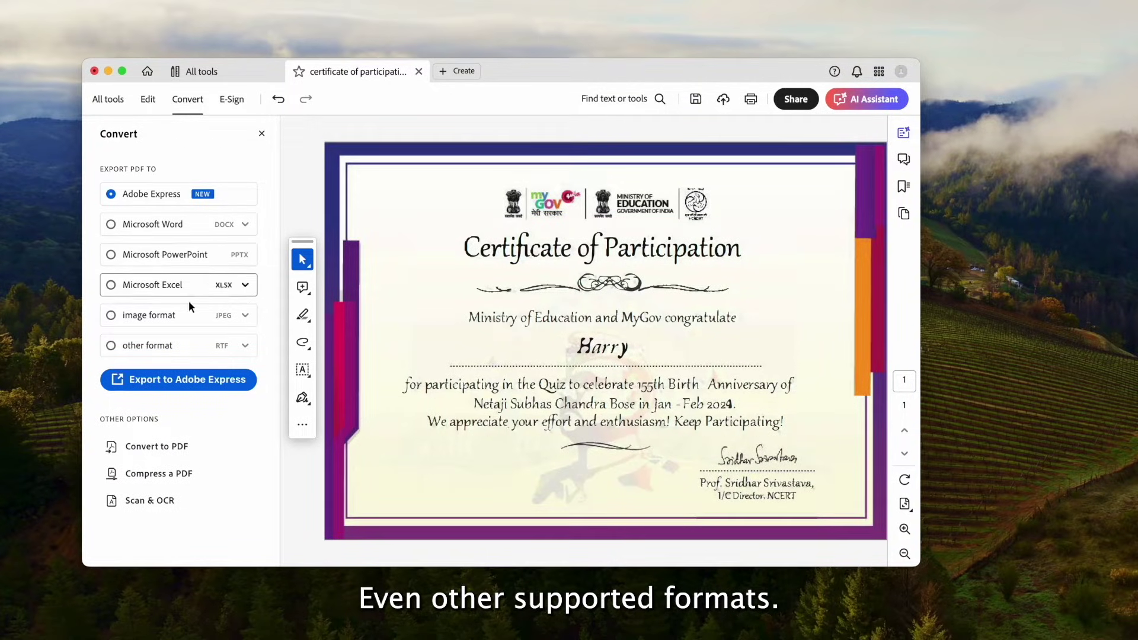
Step: Export the certificate as a PNG image instead of JPEG and reposition its Preview window
left_click(109, 315)
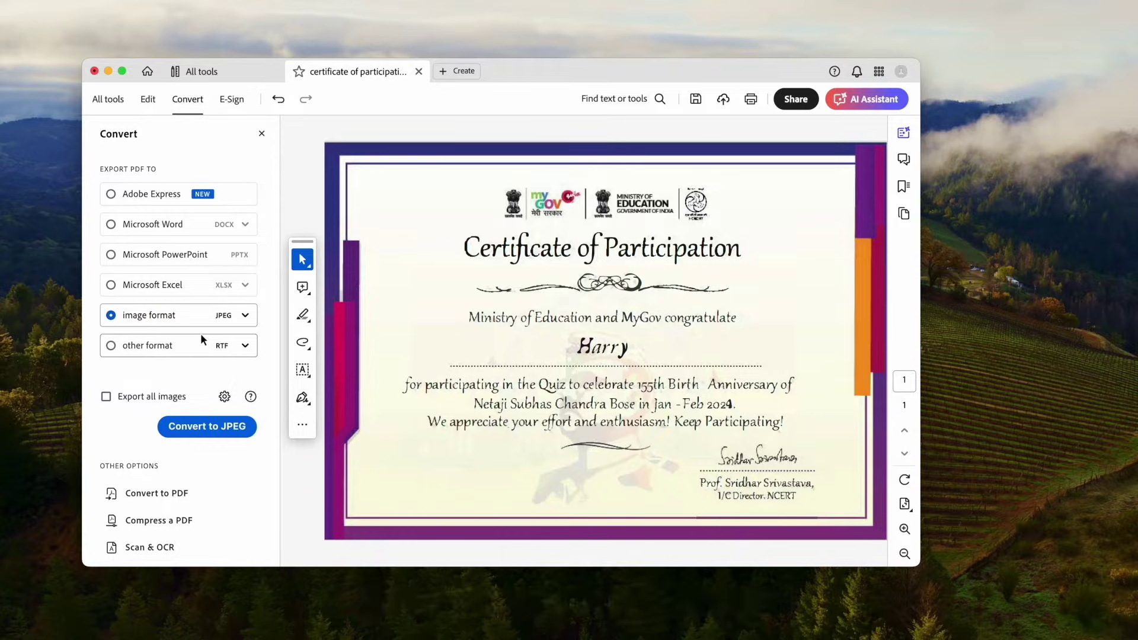
left_click(245, 316)
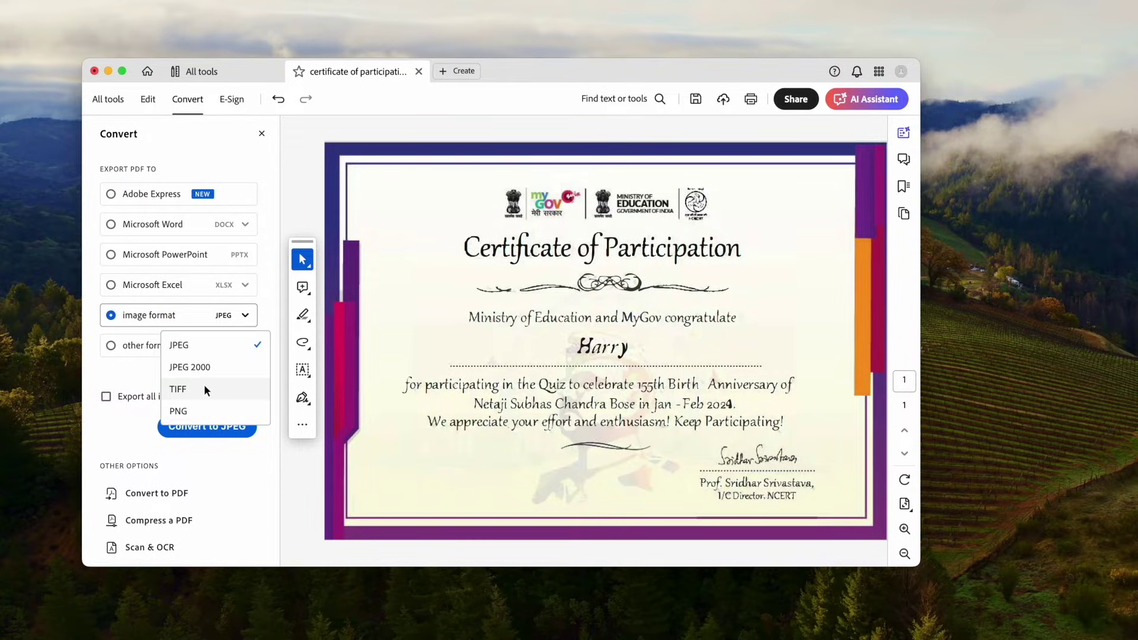
left_click(197, 410)
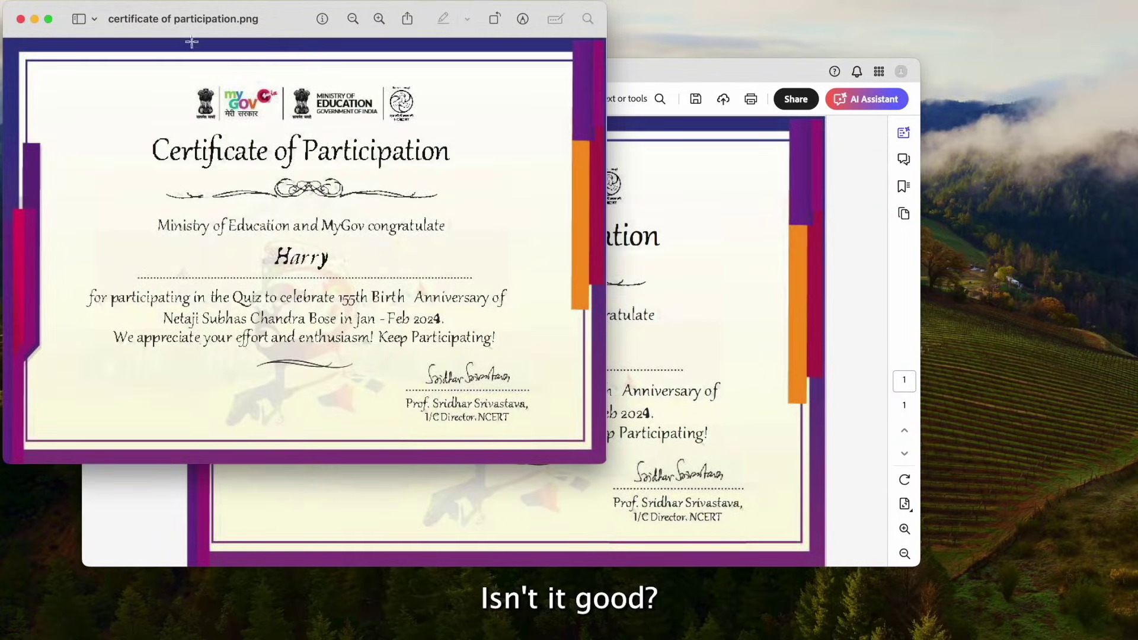
left_click_drag(258, 20, 310, 35)
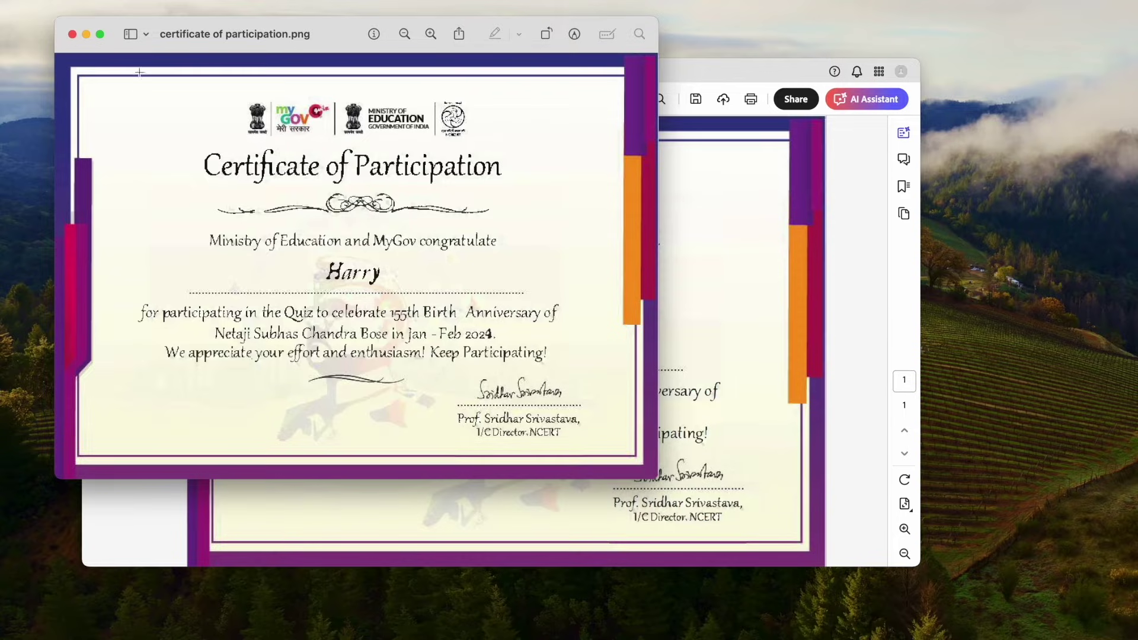
Step: Close the exported PNG preview and begin creating a new PDF document
key("super+w")
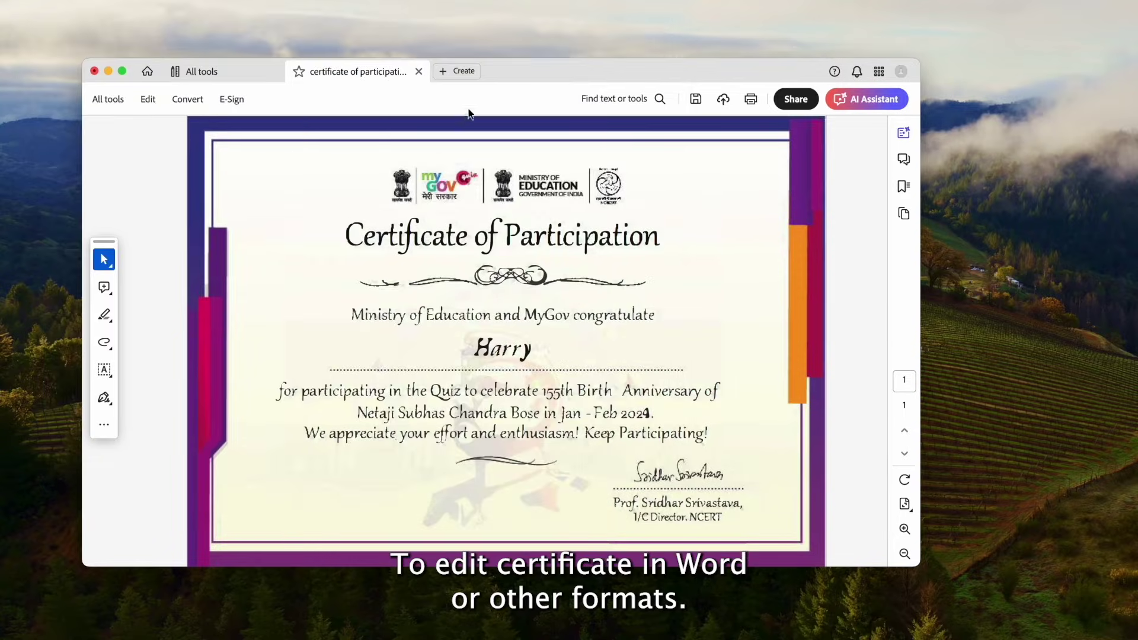
left_click(457, 71)
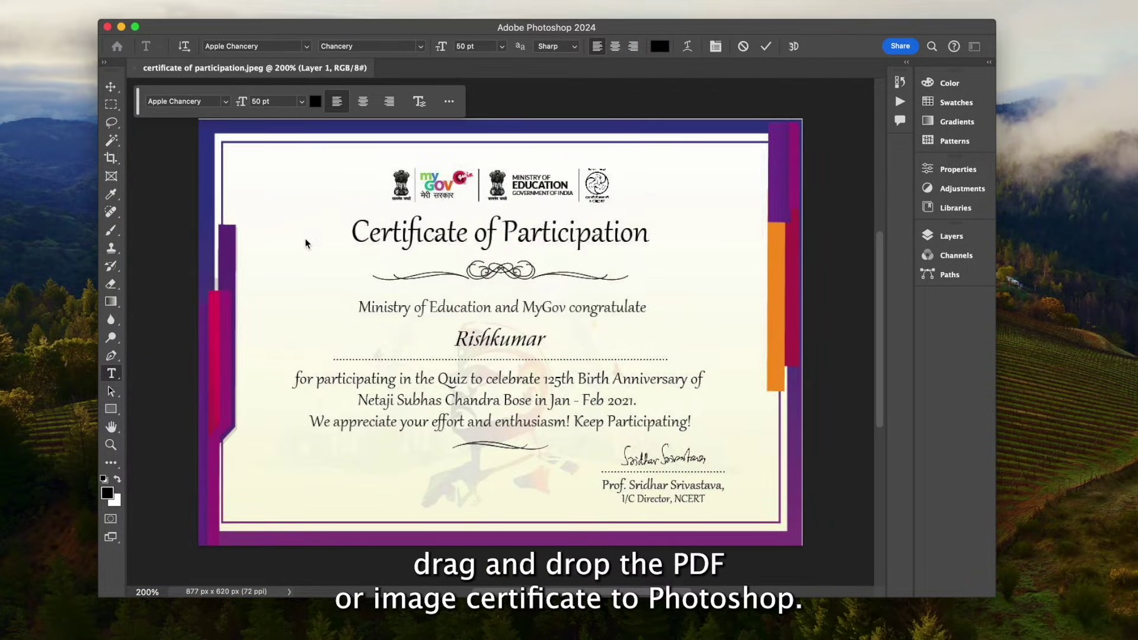
Step: Draw a Lasso selection around the name Rishkumar and start Generative Fill on it
left_click(497, 330)
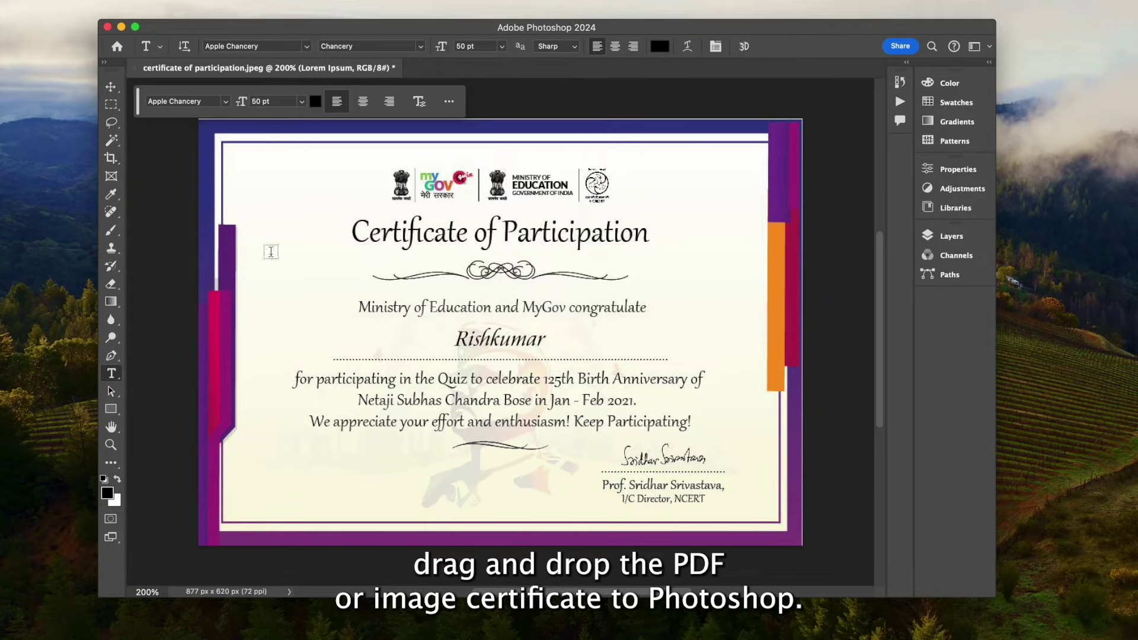
right_click(113, 126)
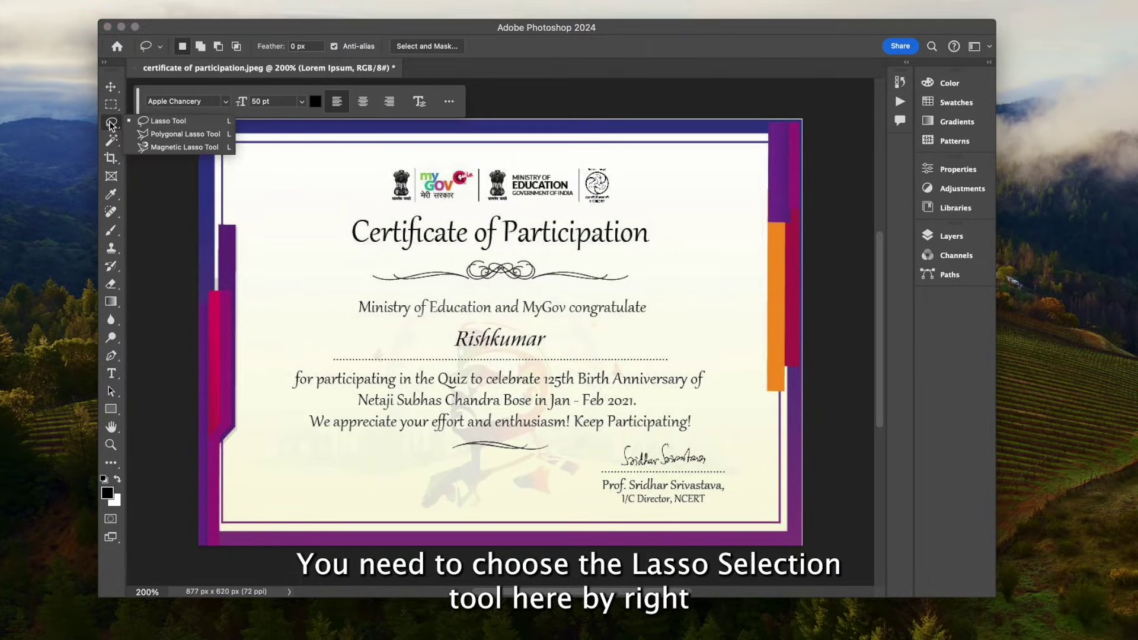
left_click(159, 123)
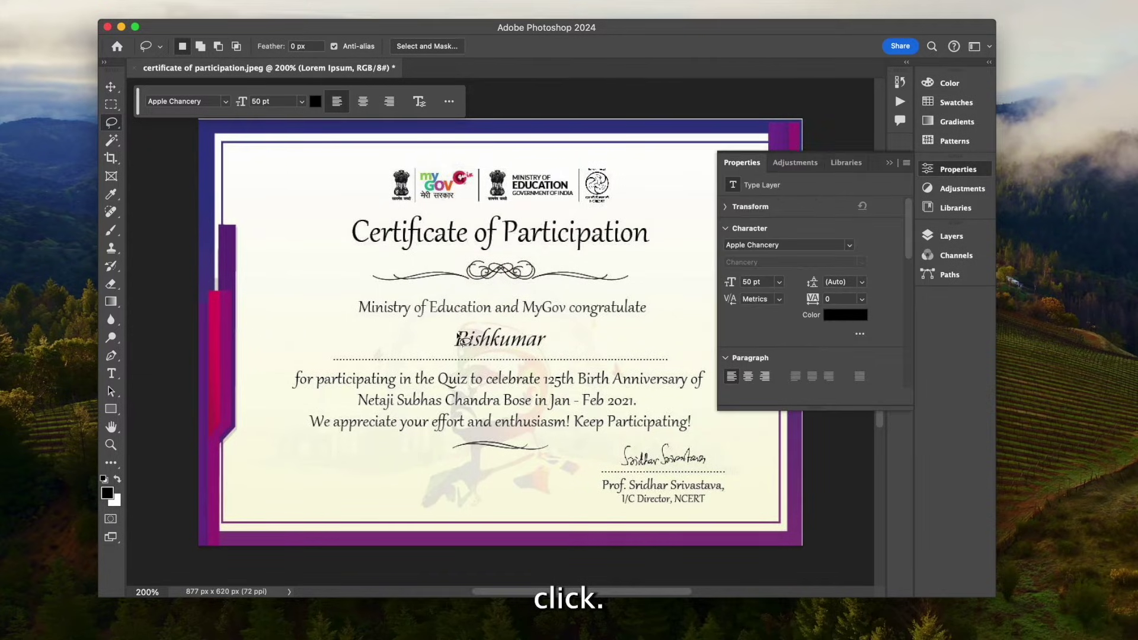
mouse_move(463, 341)
left_mouse_down()
mouse_move(472, 327)
mouse_move(544, 339)
mouse_move(551, 352)
mouse_move(469, 354)
mouse_move(454, 340)
left_mouse_up()
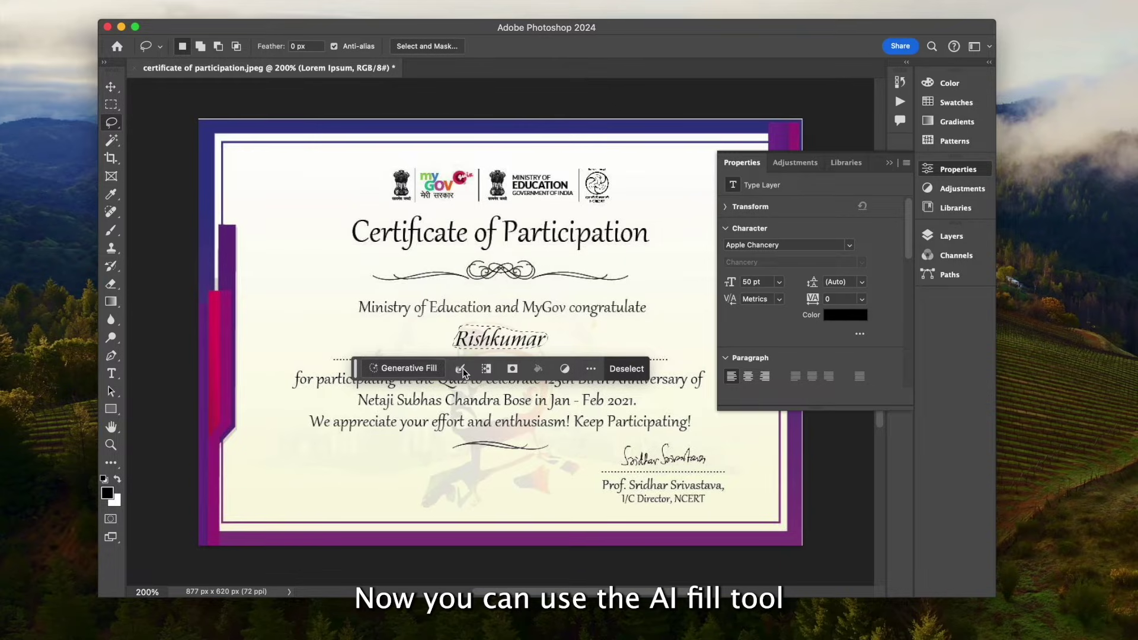
left_click(405, 368)
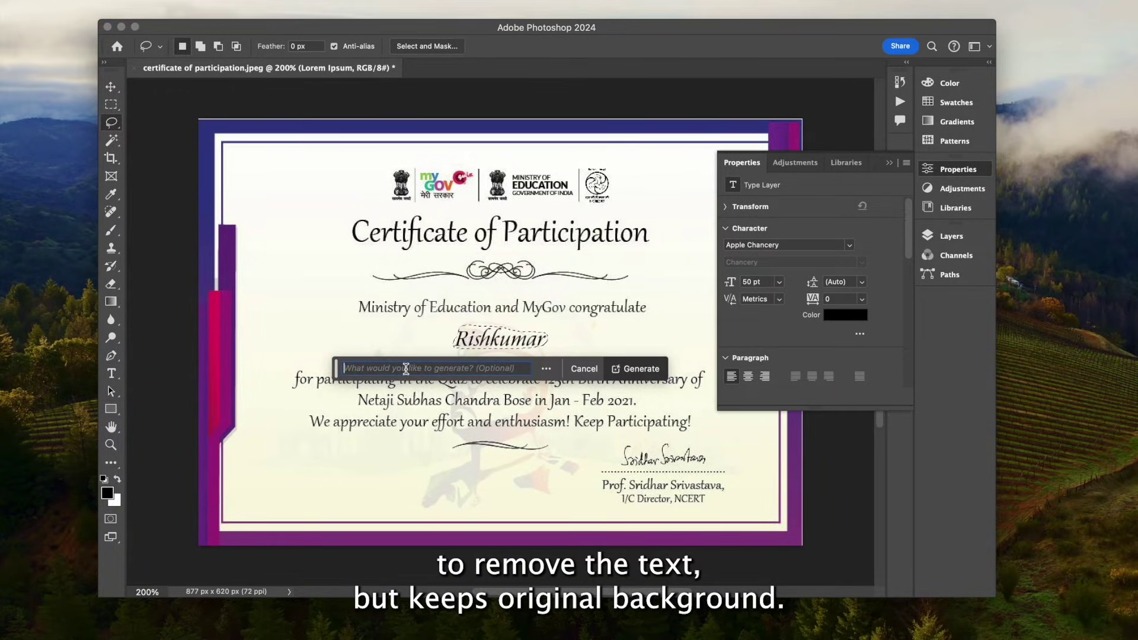
Step: Generate a fill with the prompt 'erase', compare the three variations, and keep the first
type("erase")
key("Return")
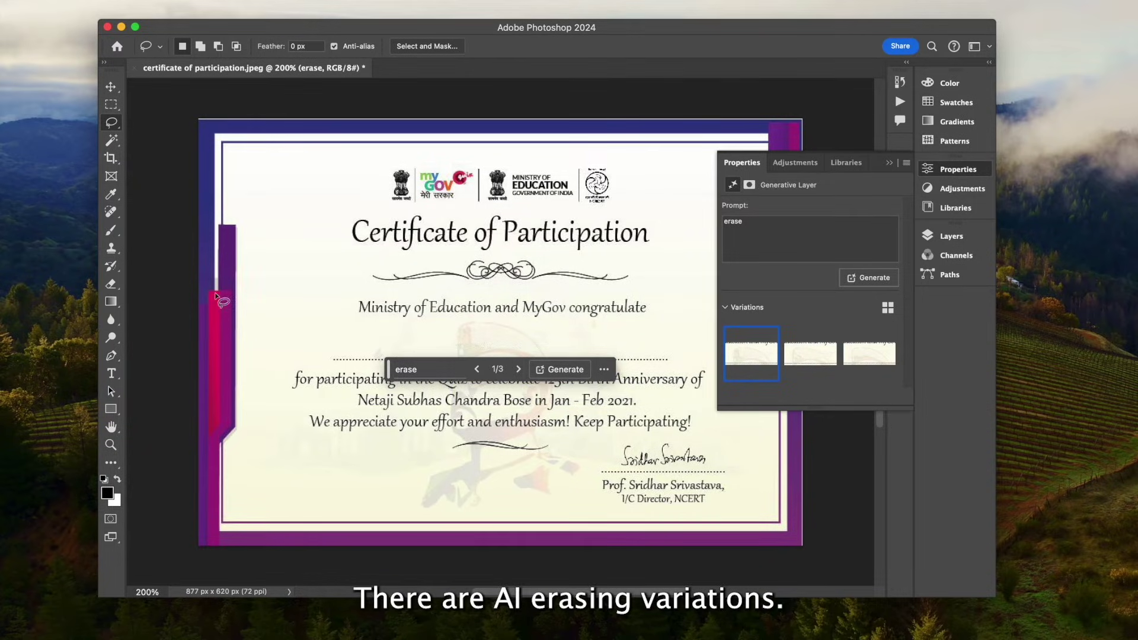
left_click(803, 354)
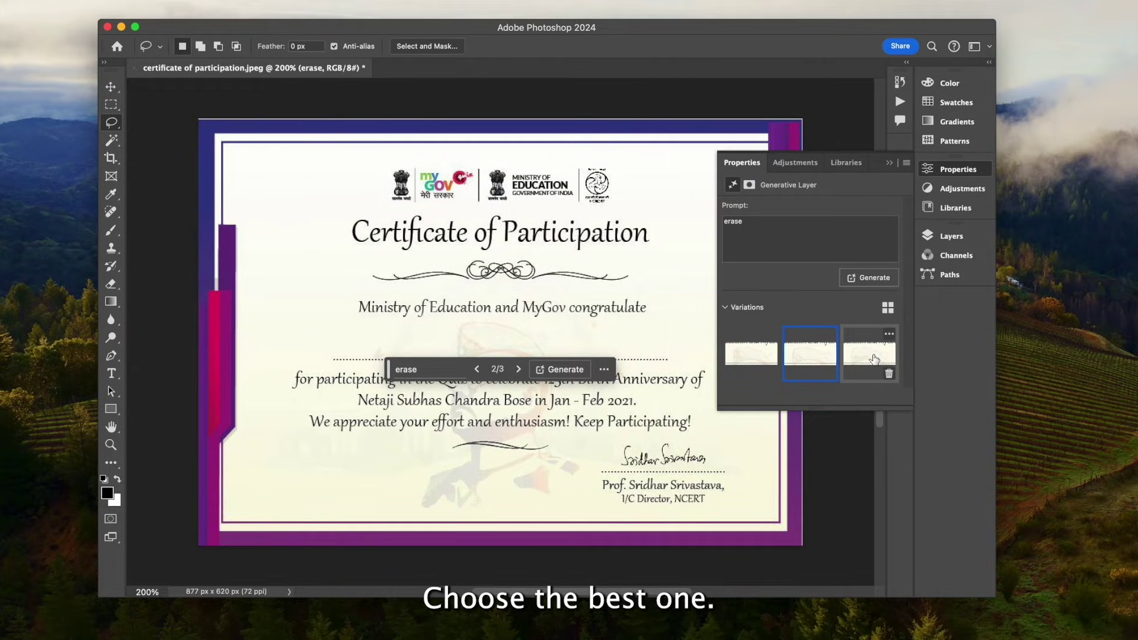
left_click(873, 360)
left_click(751, 353)
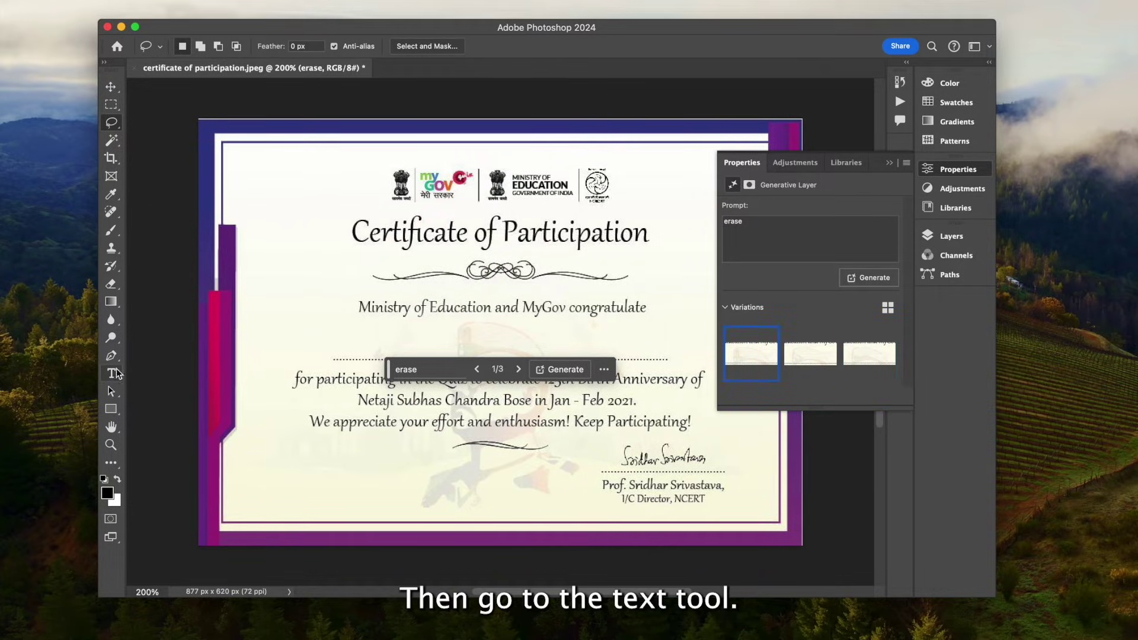
Step: Pick the Horizontal Type Tool and place a new text layer on the blank name line
left_click(113, 375)
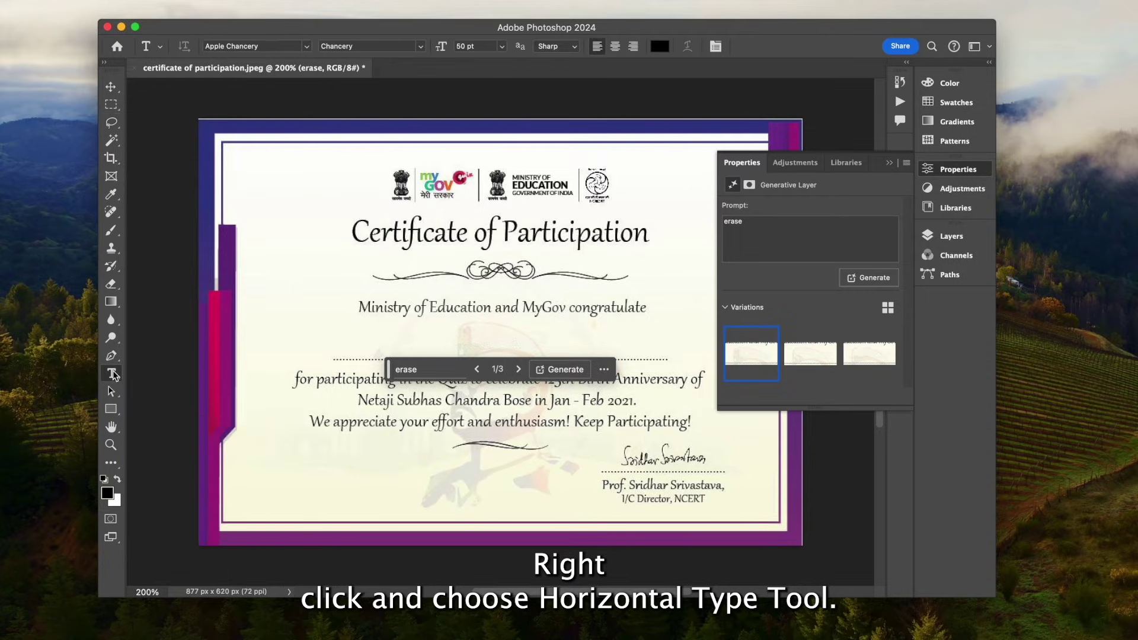
right_click(113, 375)
left_click(180, 371)
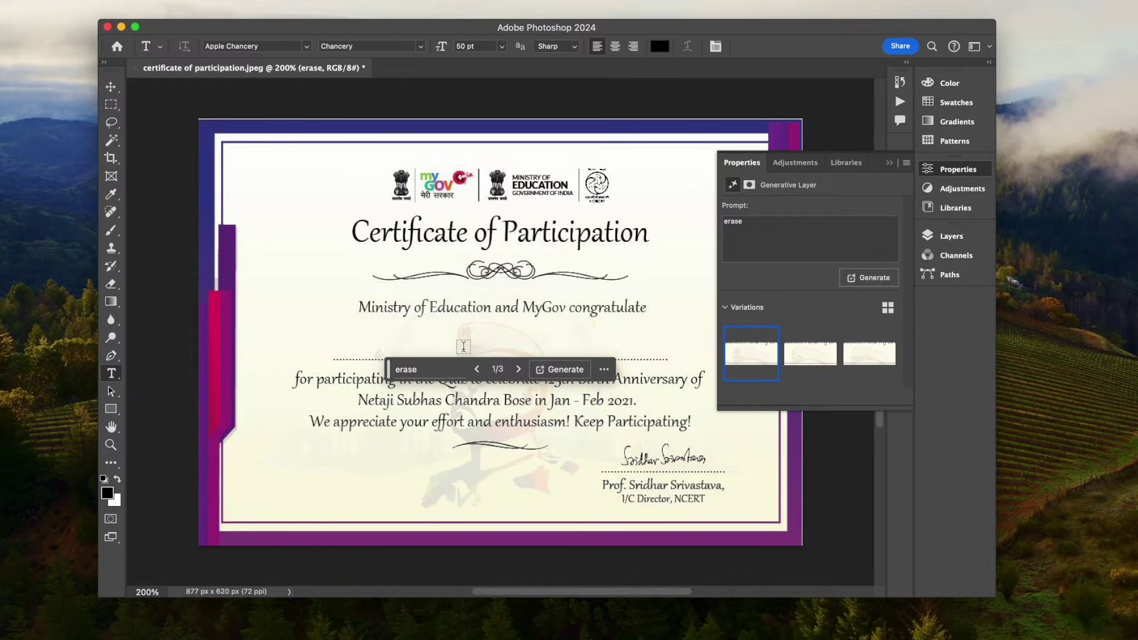
left_click(466, 354)
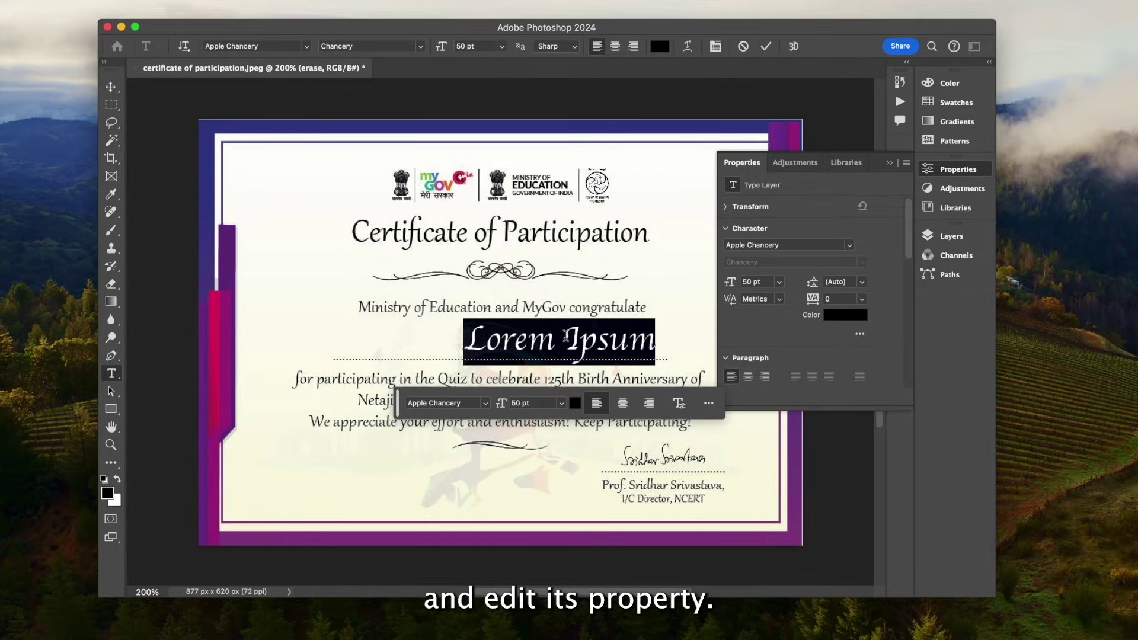
Step: Replace the Lorem Ipsum placeholder with 'Harry' and keep it in Apple Chancery
key("BackSpace")
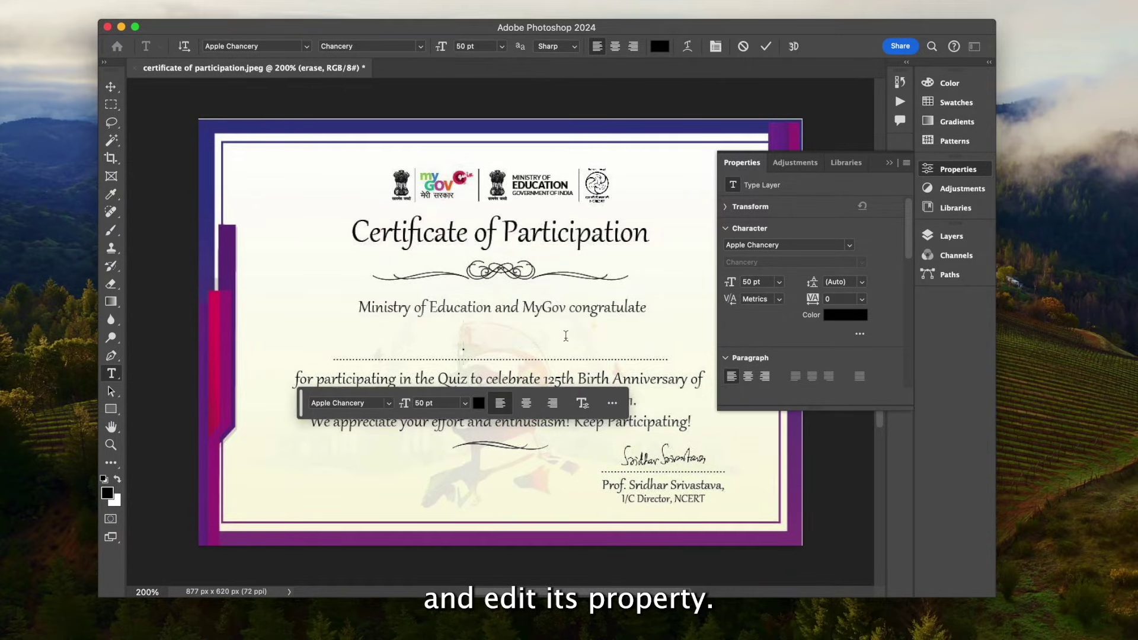
type("Harry")
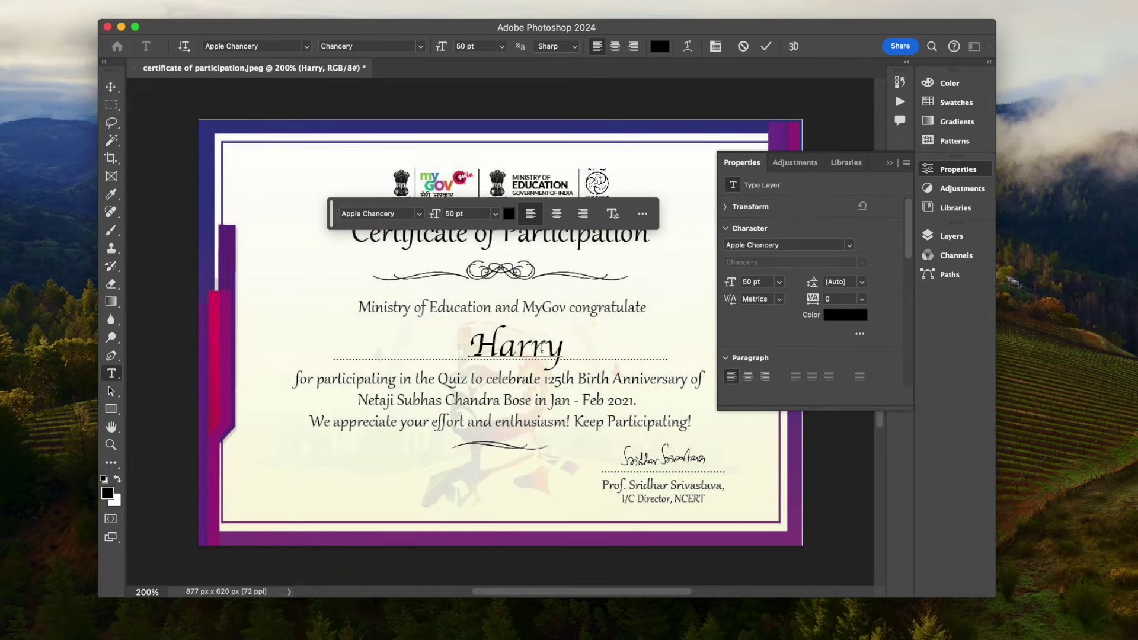
left_click_drag(563, 337, 470, 336)
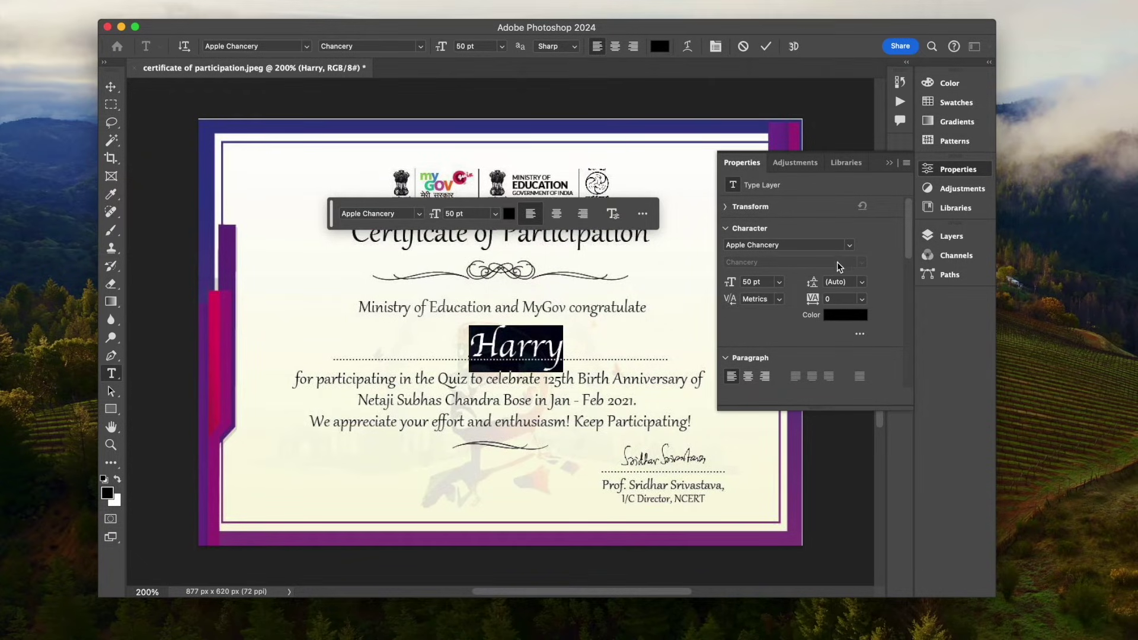
left_click(850, 245)
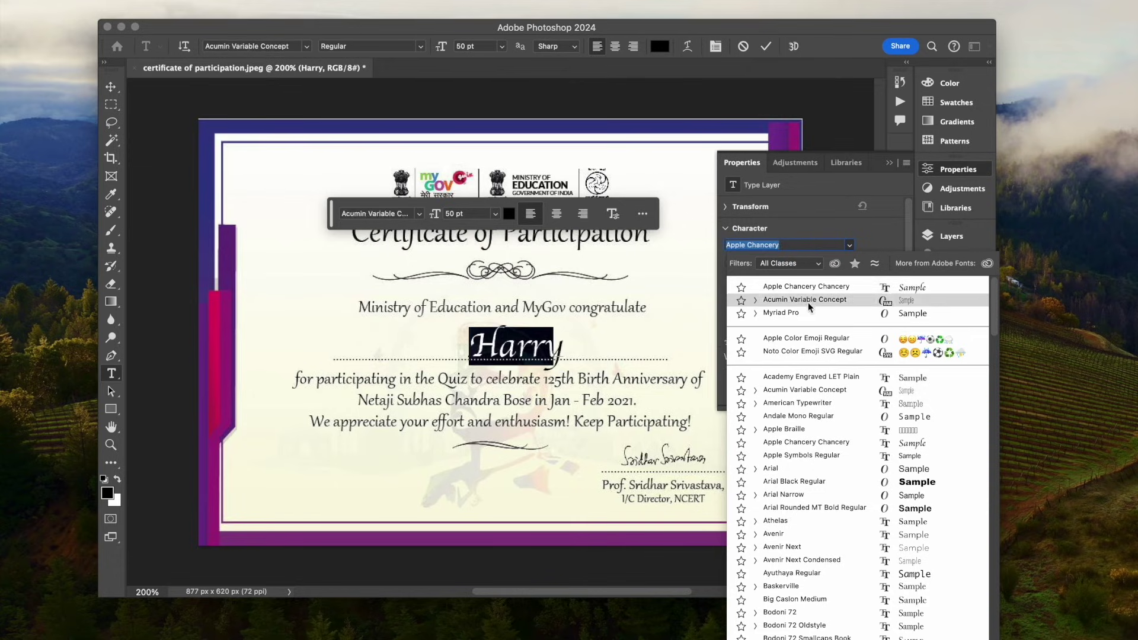
left_click(784, 444)
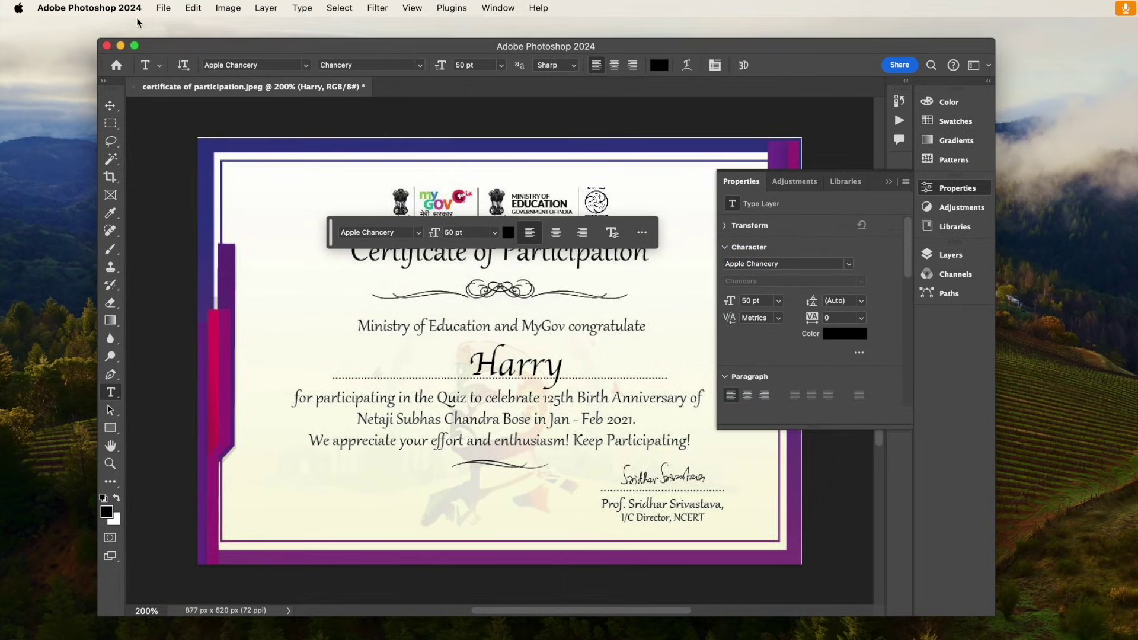
left_click(165, 8)
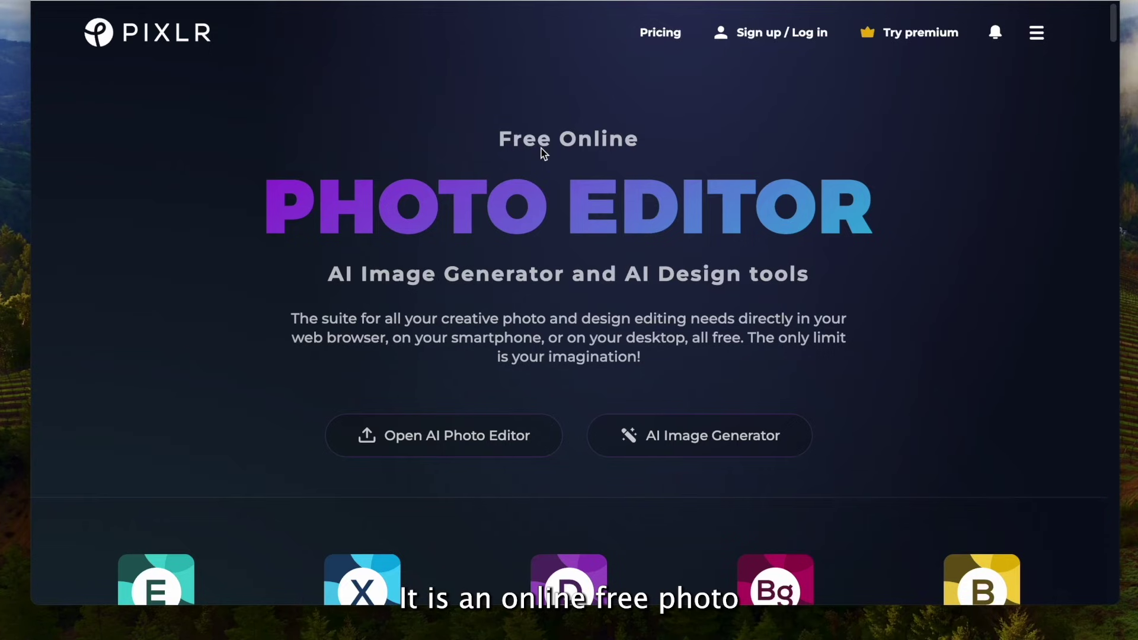
Step: Scroll the Pixlr homepage to the app cards and launch Pixlr Editor
scroll(641, 145, "down", 5)
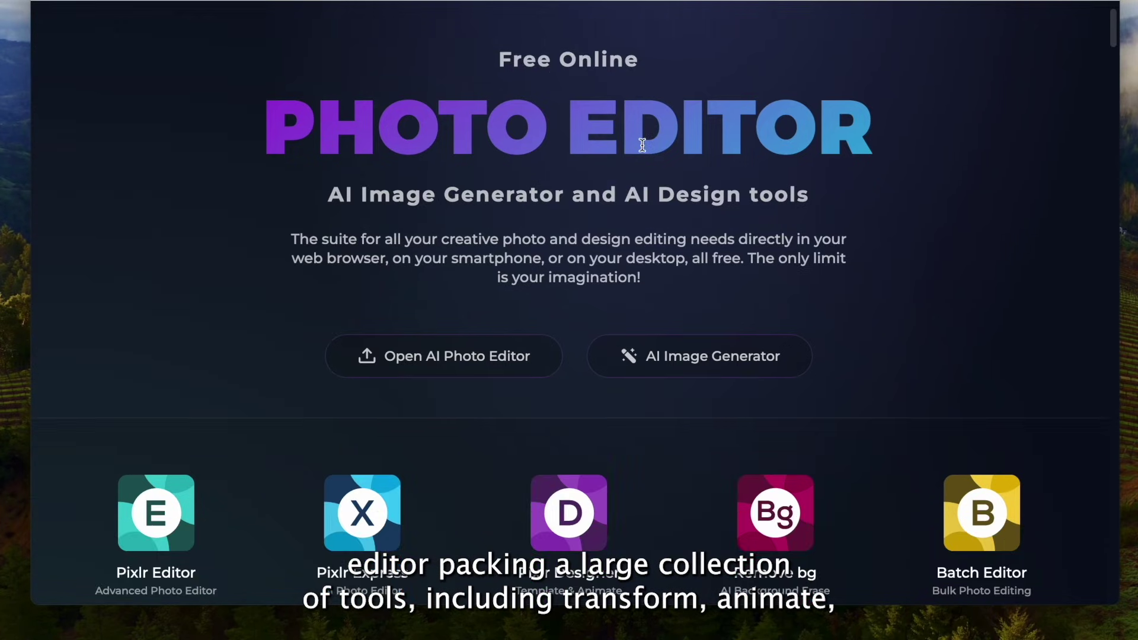
scroll(641, 144, "down", 4)
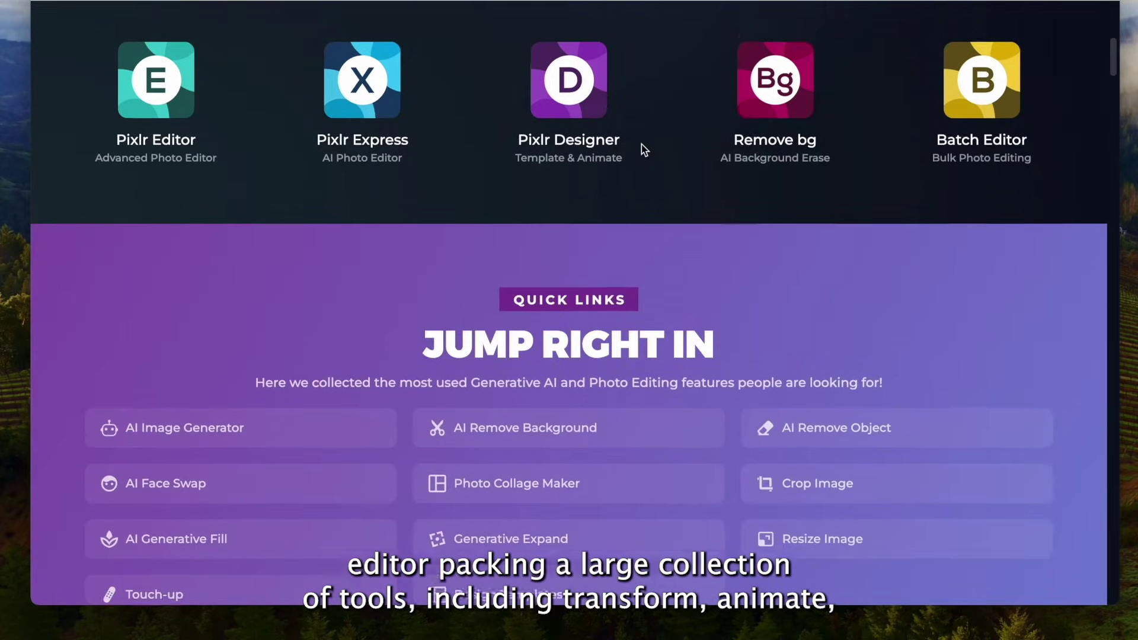
scroll(641, 144, "up", 1)
scroll(641, 144, "down", 1)
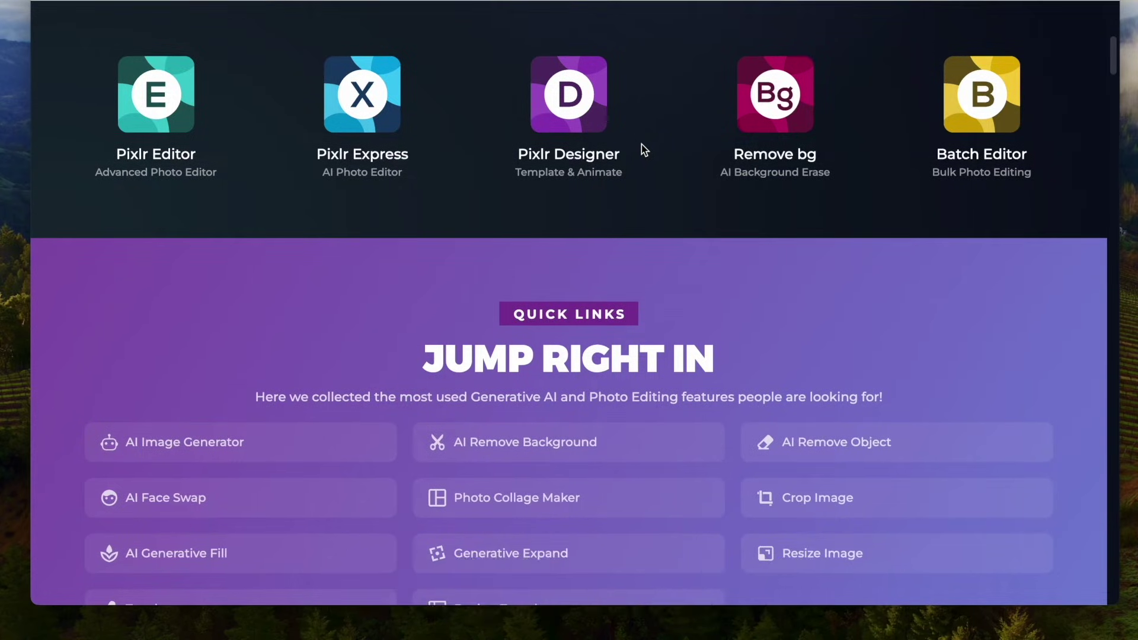
scroll(642, 147, "down", 5)
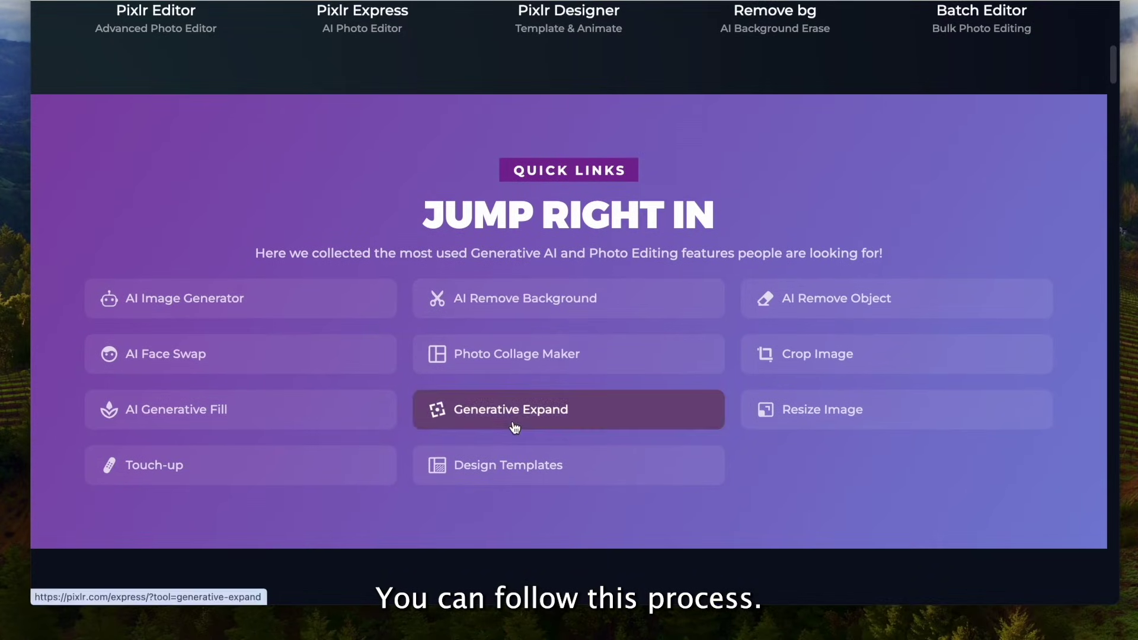
scroll(513, 424, "up", 20)
scroll(516, 422, "down", 5)
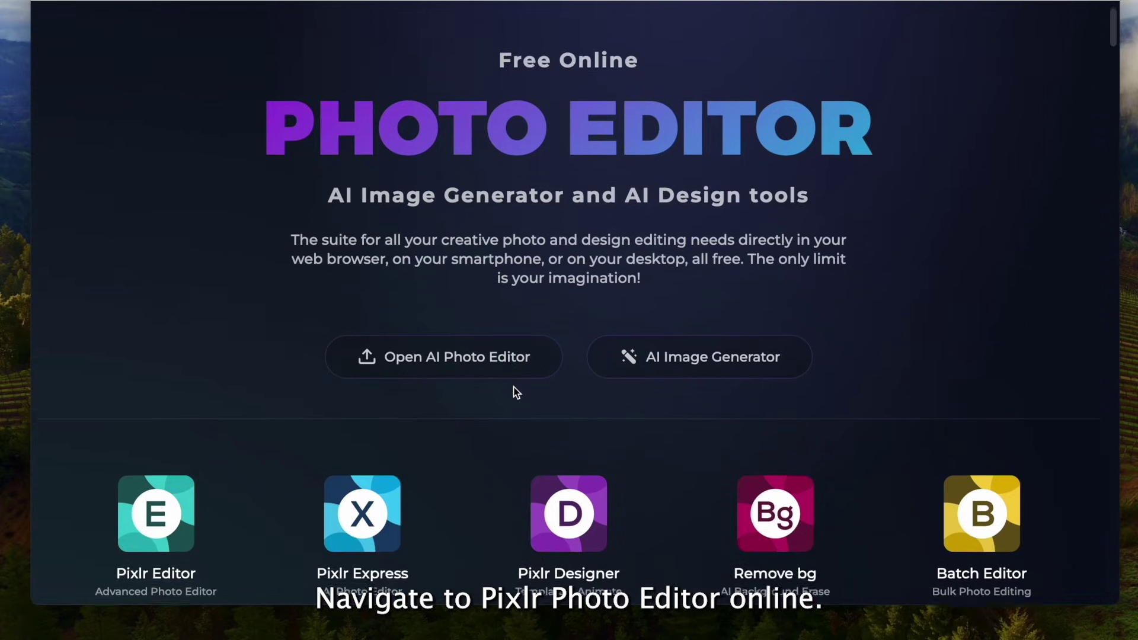
left_click(161, 437)
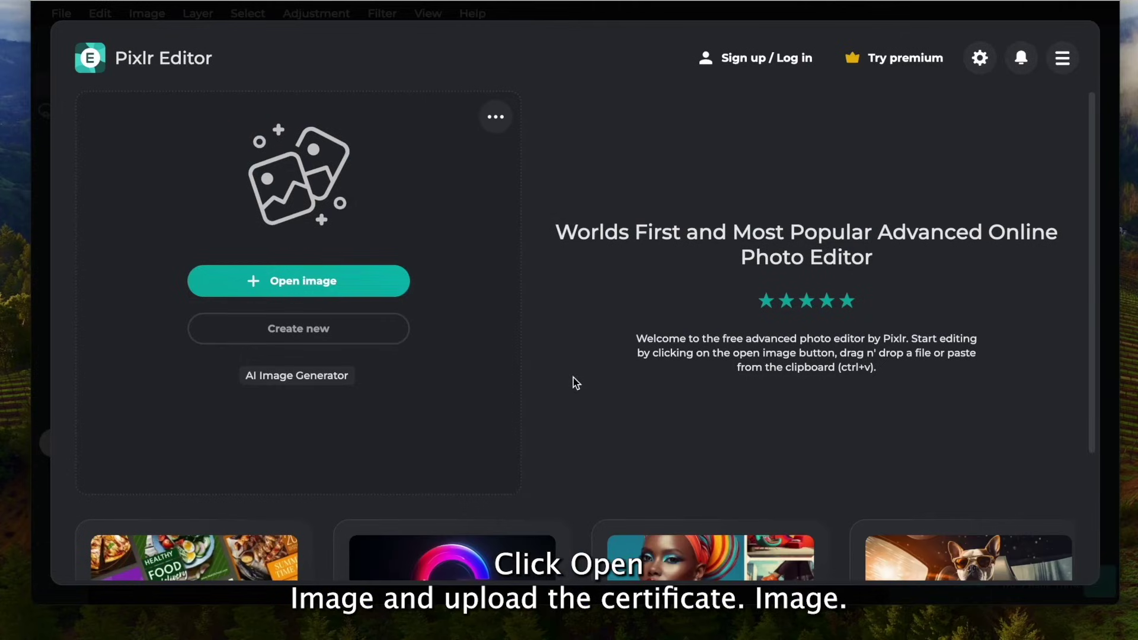
Step: Open the certificate image and heal over the name Rishkumar with the Object Heal tool at size 32
left_click(302, 285)
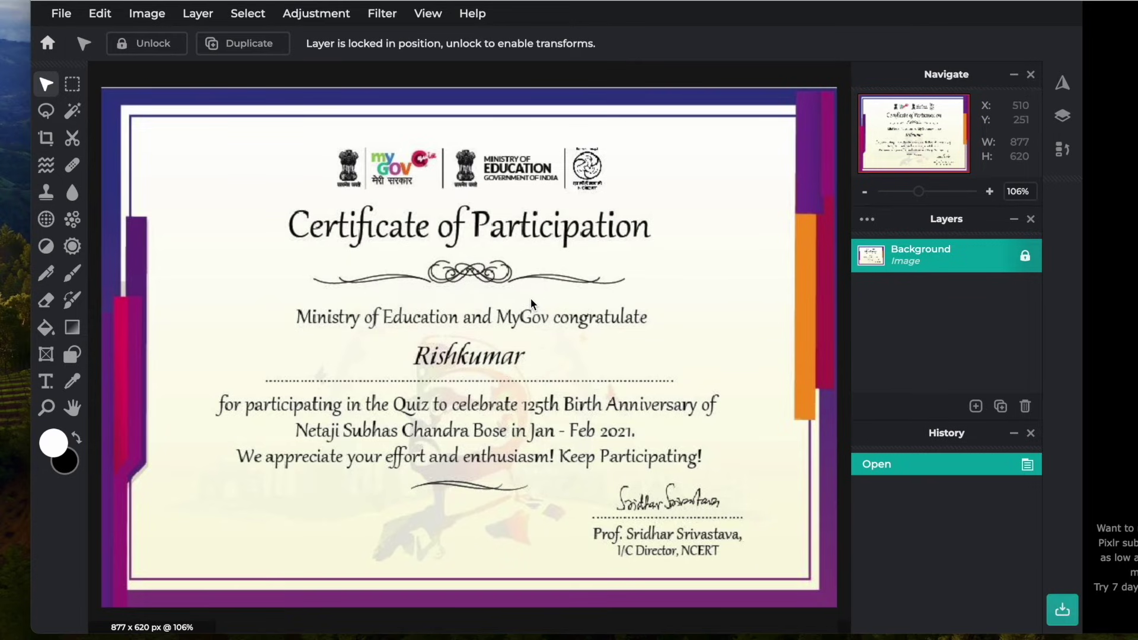
left_click(74, 165)
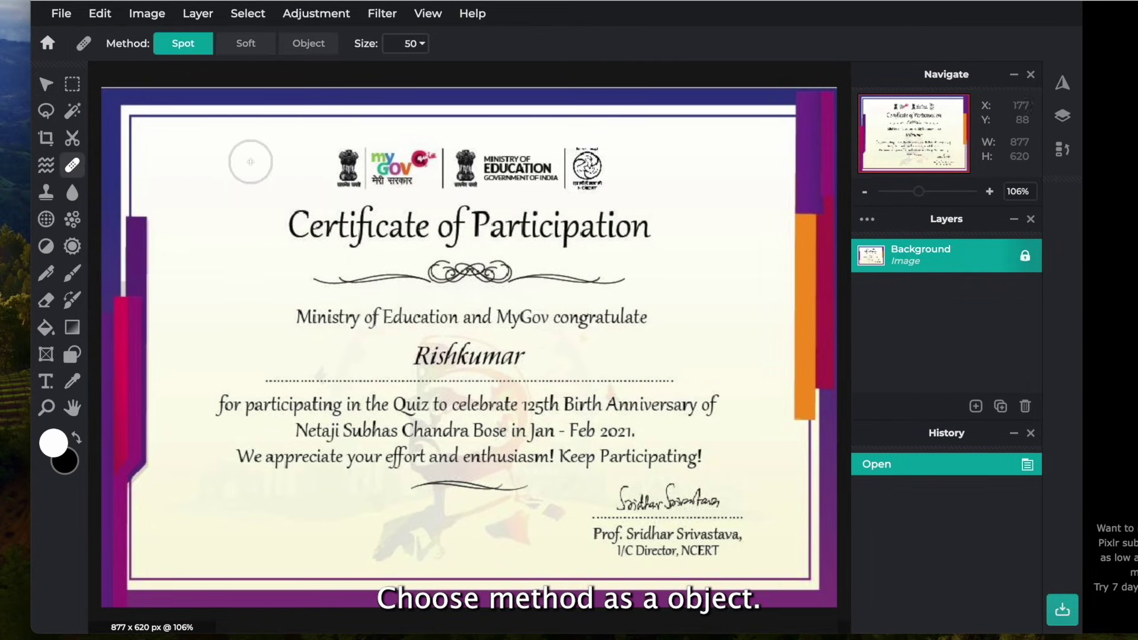
left_click(308, 47)
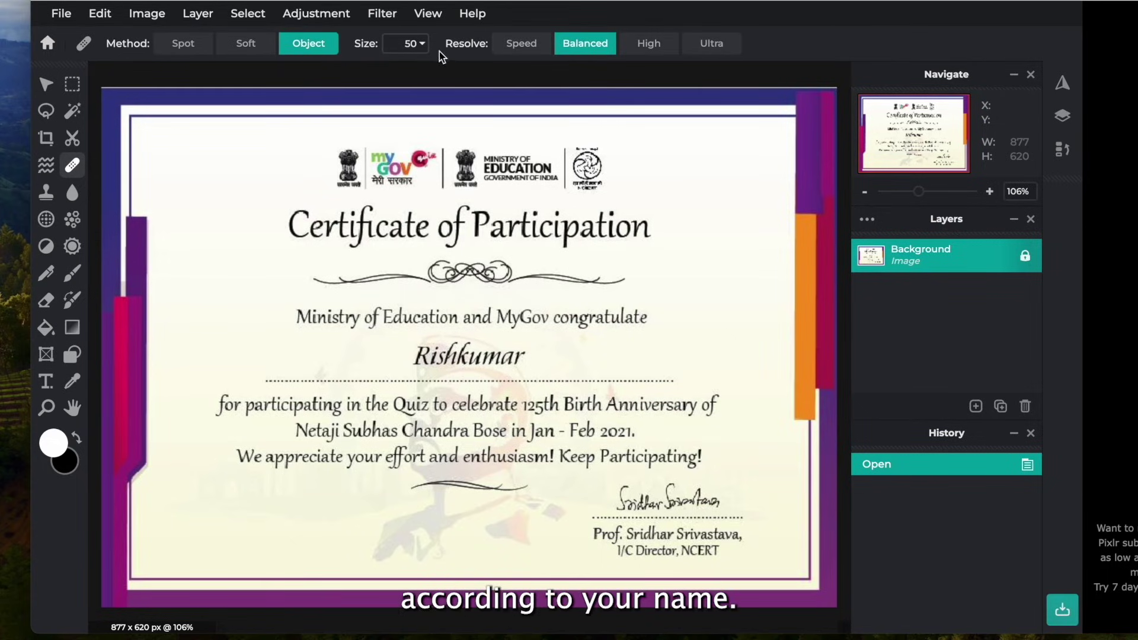
left_click(423, 46)
left_click_drag(310, 76, 299, 76)
mouse_move(410, 355)
left_mouse_down()
mouse_move(511, 356)
mouse_move(492, 356)
left_mouse_up()
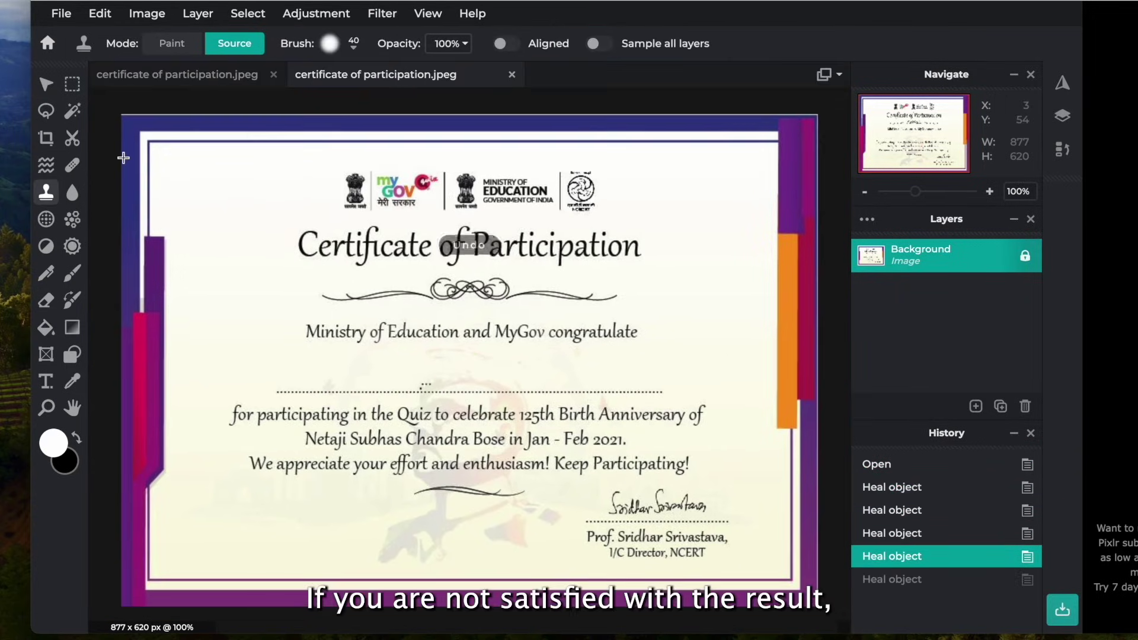
Step: Undo the healing and stamp out 'Ri' of the name with a 19px Clone Stamp
key("ctrl+z")
key("ctrl+z")
key("ctrl+z")
key("ctrl+z")
key("ctrl+z")
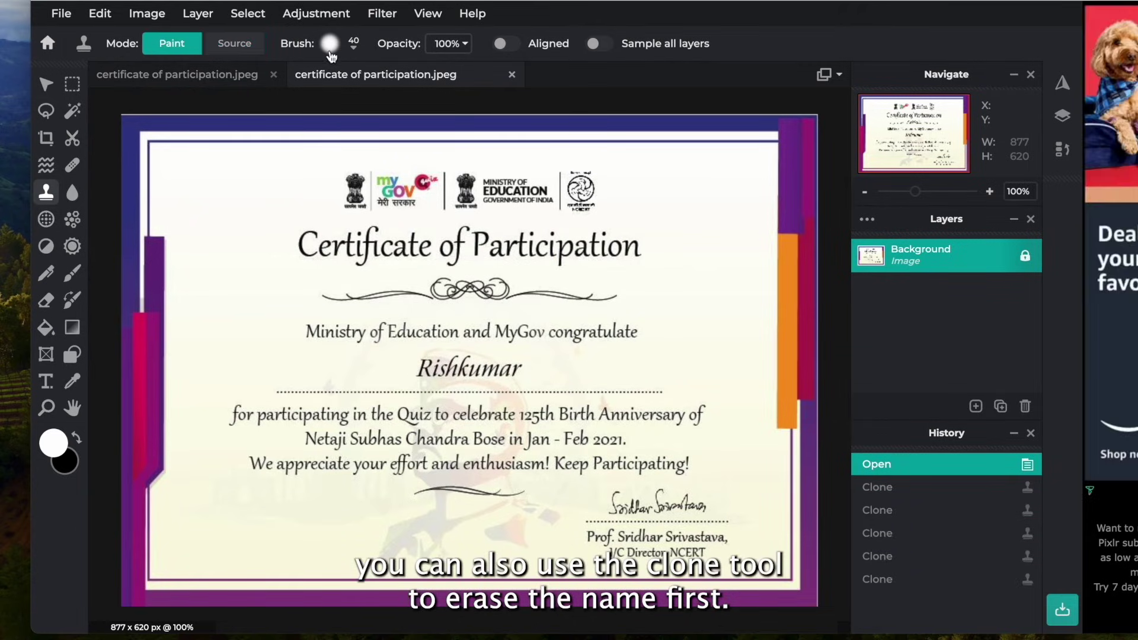
left_click(329, 44)
left_click_drag(356, 101, 348, 100)
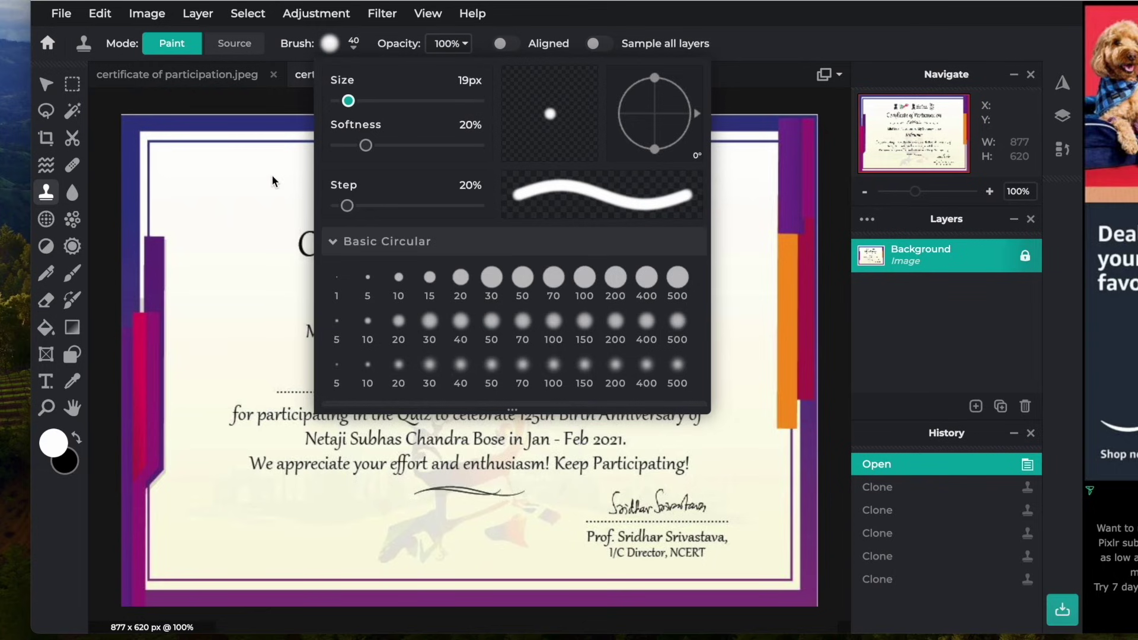
left_click(304, 105)
left_click(427, 382)
left_click(425, 377)
left_click(424, 371)
left_click(426, 365)
left_click(429, 375)
left_click(436, 372)
left_click(436, 368)
left_click(438, 363)
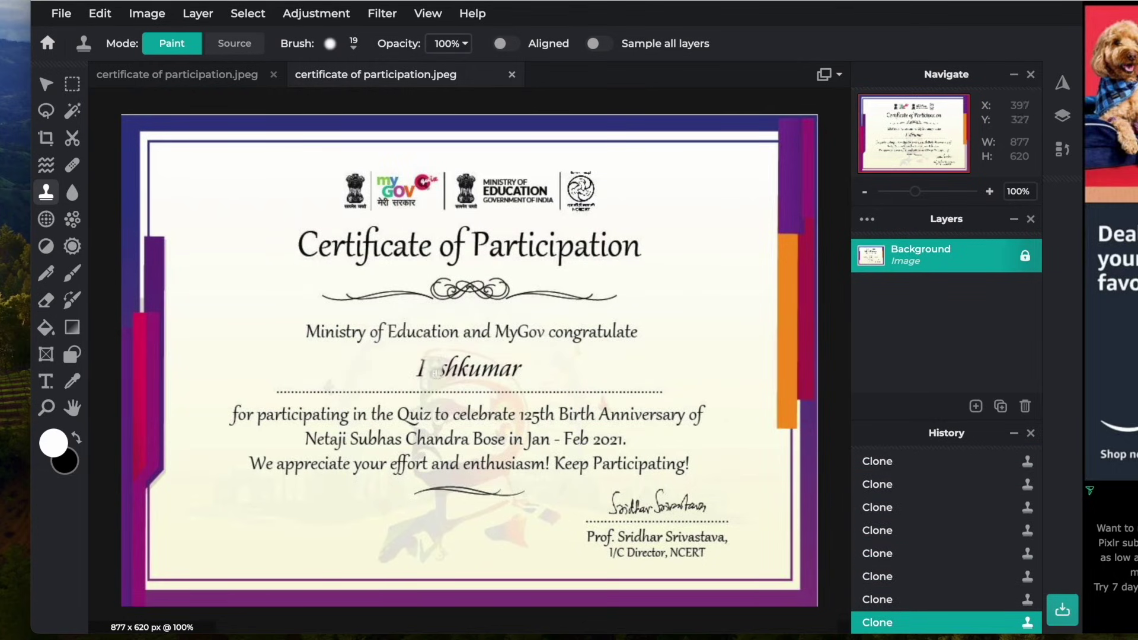
left_click(422, 364)
left_click(72, 164)
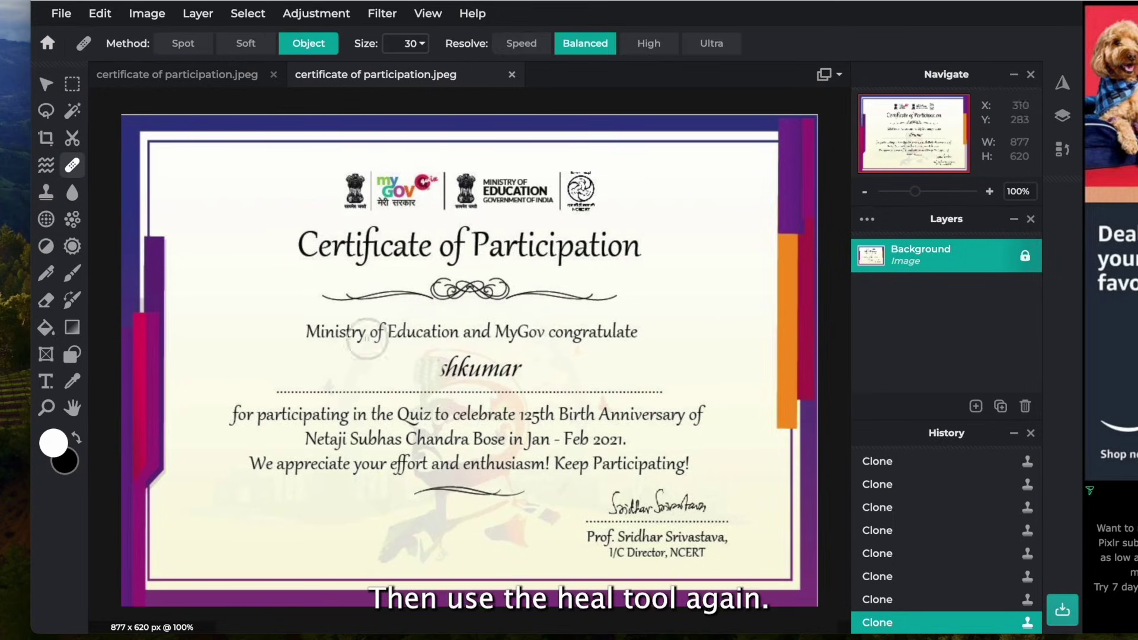
left_click(409, 43)
left_click_drag(297, 76, 300, 76)
left_click_drag(448, 370, 501, 369)
left_click(443, 374)
left_click(440, 373)
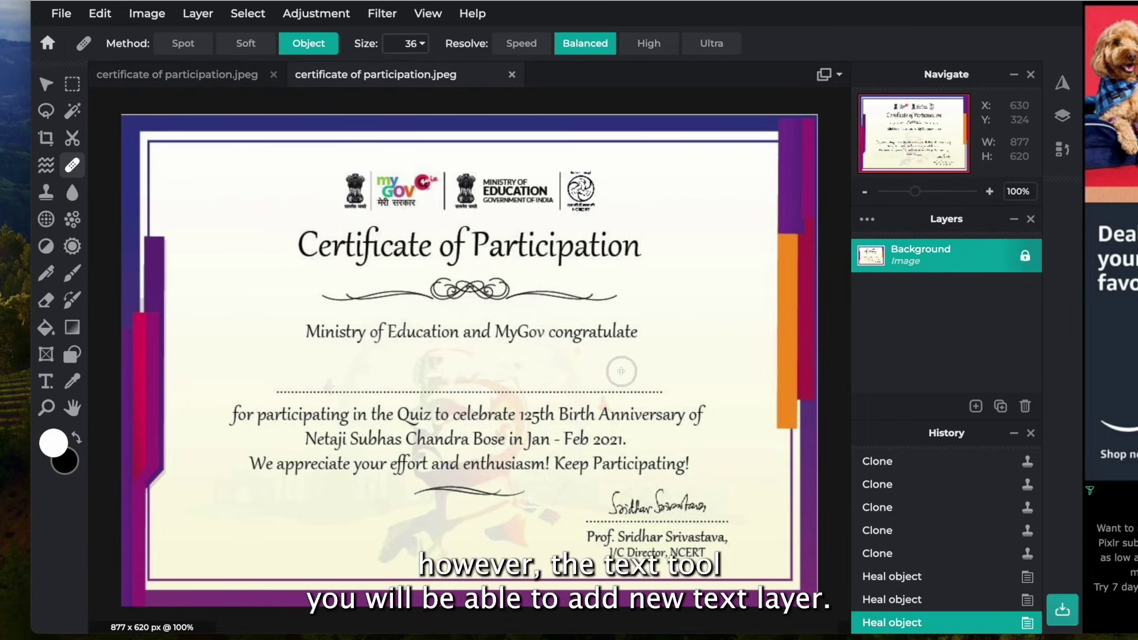
key("t")
left_click(419, 381)
Step: Add a new text layer reading 'Harry' in black
left_click(724, 361)
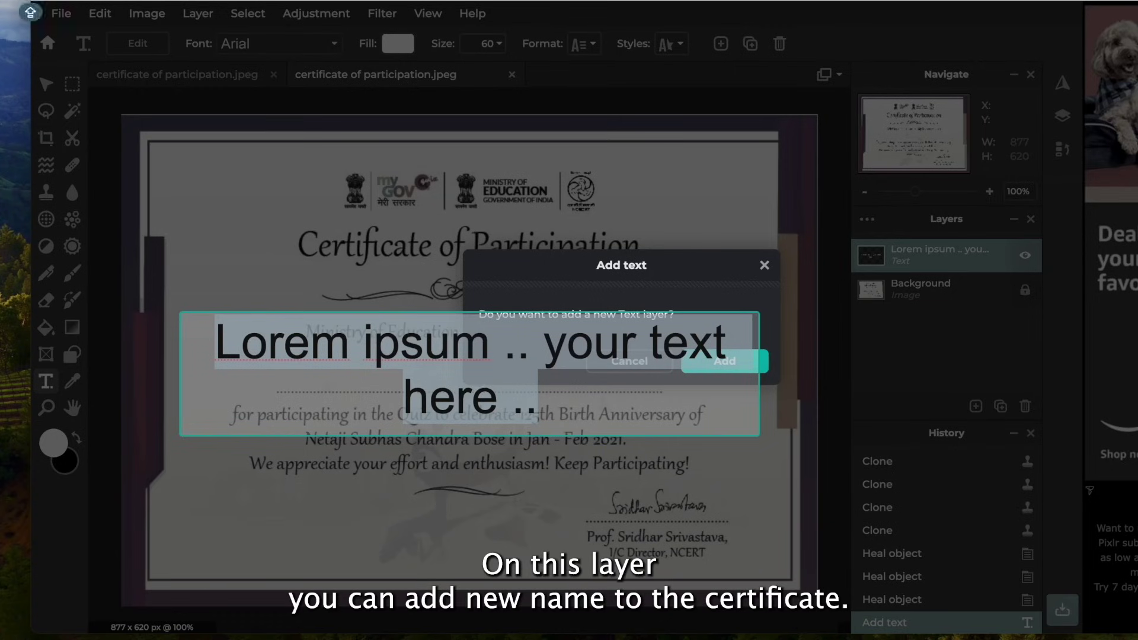
type("Harry")
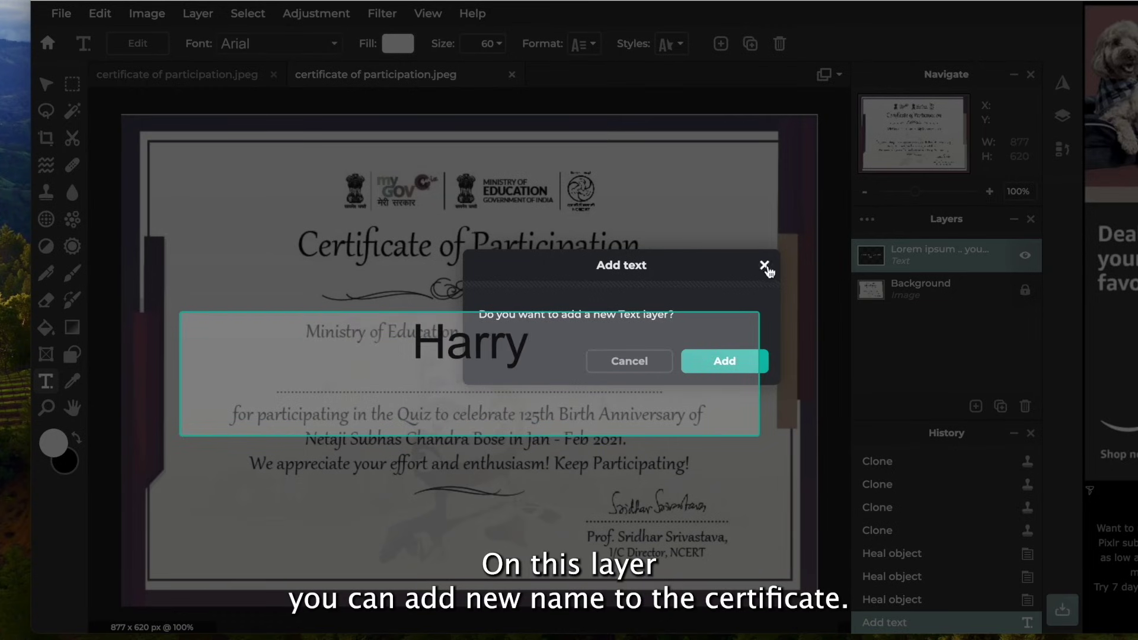
left_click(764, 266)
left_click(395, 49)
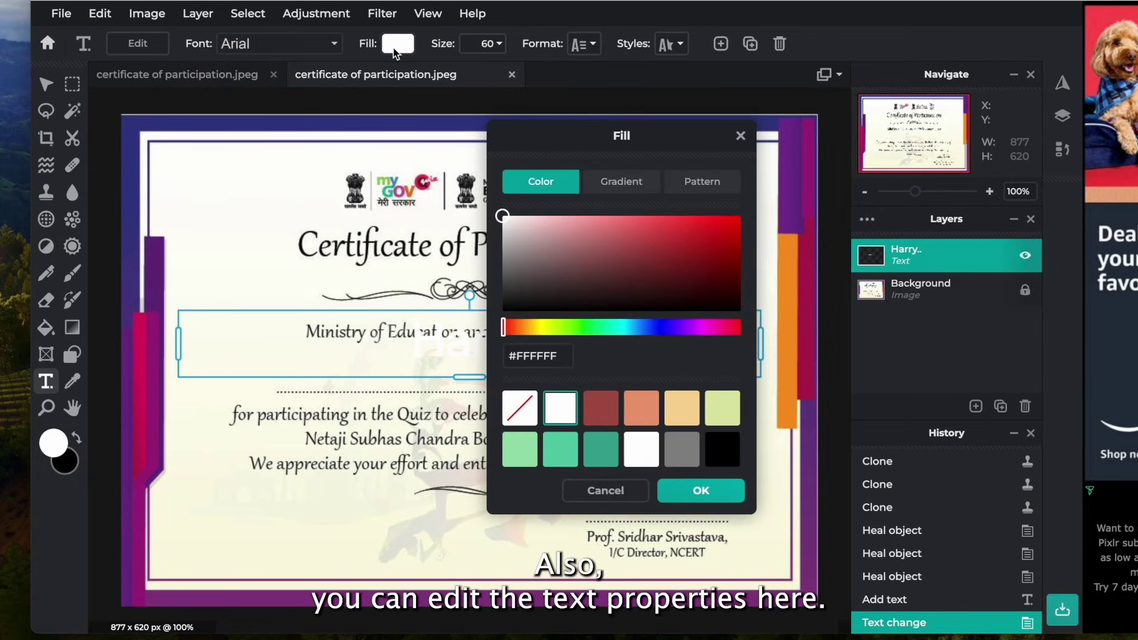
left_click(722, 449)
left_click(701, 490)
Step: Set the Harry text to size 38 in Courier New
left_click(489, 52)
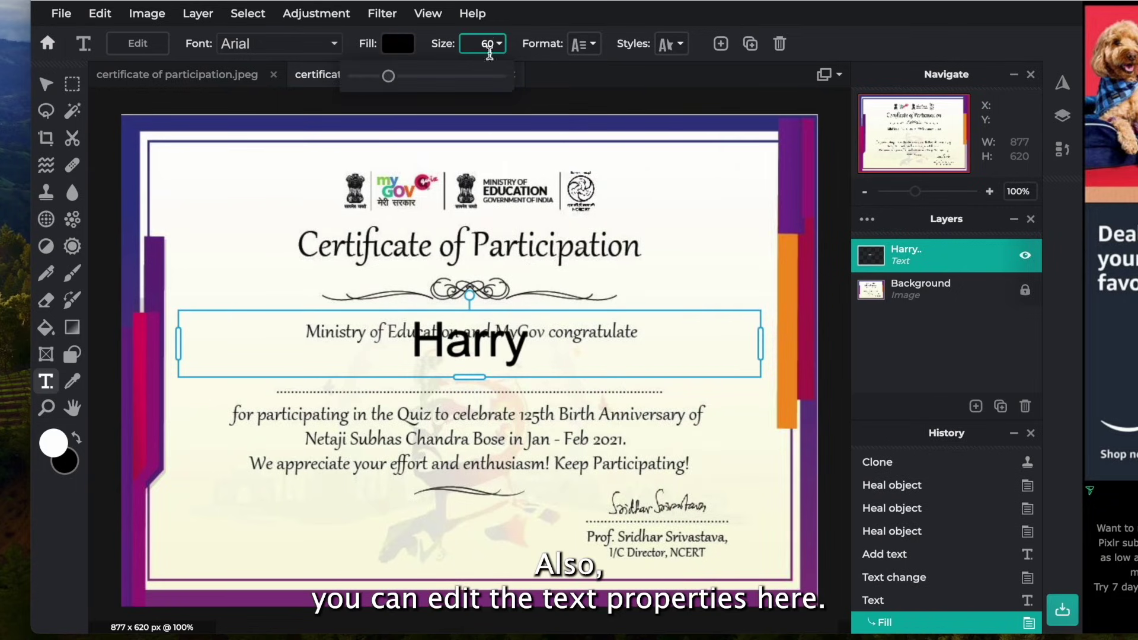
mouse_move(375, 75)
left_mouse_down()
mouse_move(389, 75)
mouse_move(374, 83)
left_mouse_up()
left_click(279, 43)
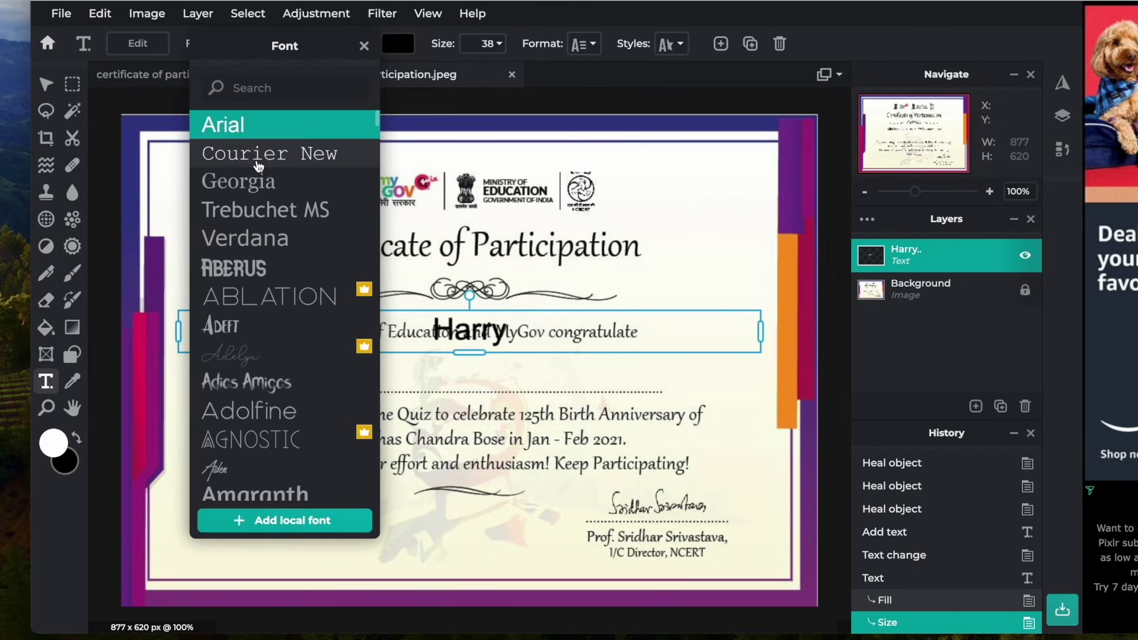
left_click(258, 157)
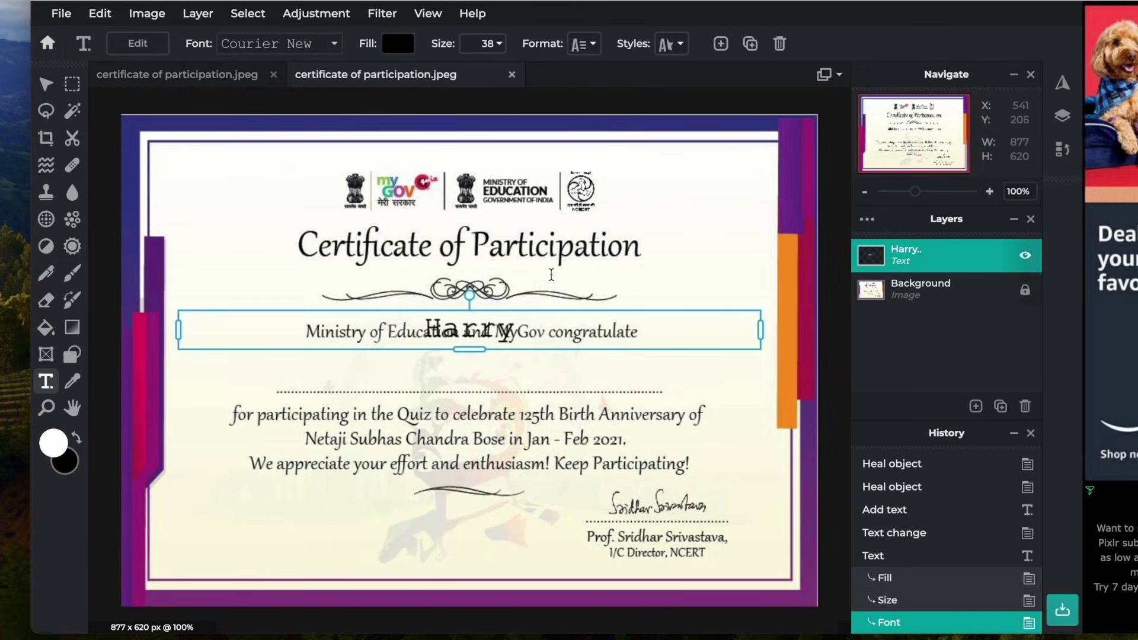
Step: Move Harry down to sit just above the dotted line and zoom out
scroll(490, 367, "up", 1)
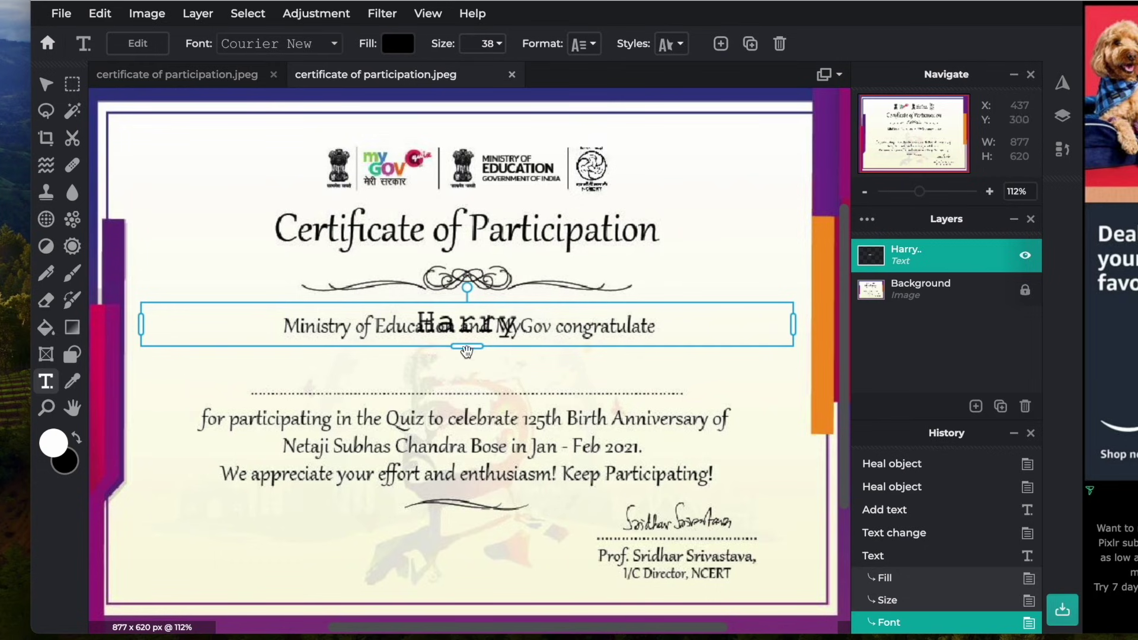
scroll(466, 365, "up", 1)
key("Down")
key("Down")
key("Down")
key("Down")
key("Down")
key("Down")
key("Down")
key("Down")
key("Down")
key("Down")
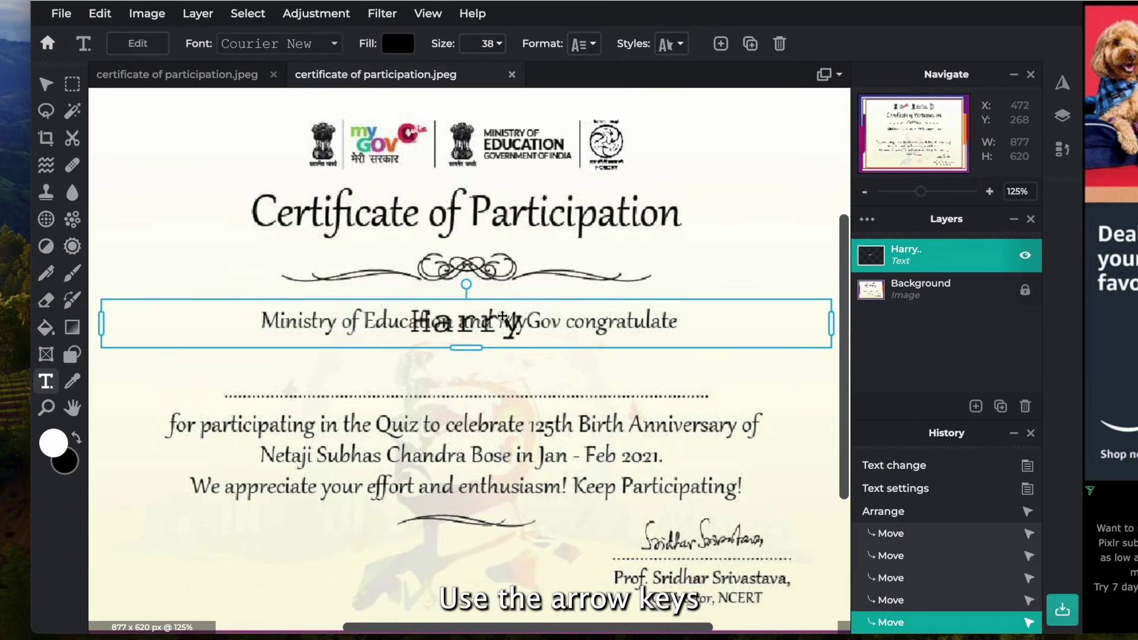
key("Down")
key("Down")
key("Down")
key("Down")
key("Down")
key("Down")
key("Down")
key("Down")
key("Down")
key("Down")
key("Down")
key("Down")
key("Down")
key("Down")
key("Down")
key("Down")
key("Down")
key("Down")
key("Down")
key("Down")
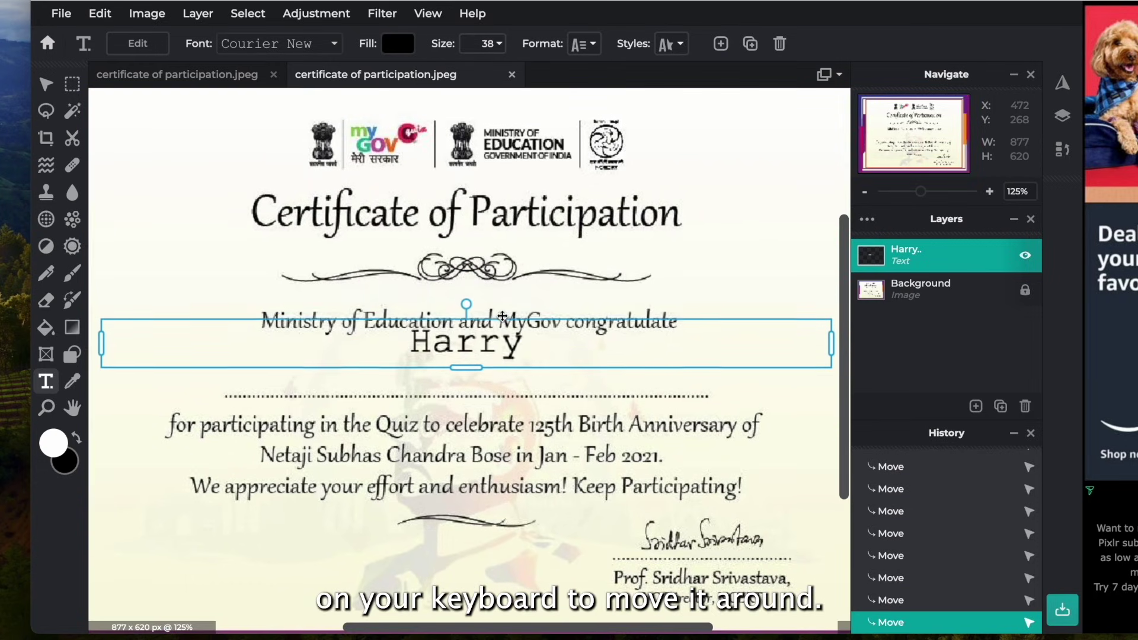
key("Down")
key("Down")
key("Down")
key("Down")
key("Down")
key("Down")
key("Down")
key("Down")
key("Down")
key("Down")
key("Down")
key("Down")
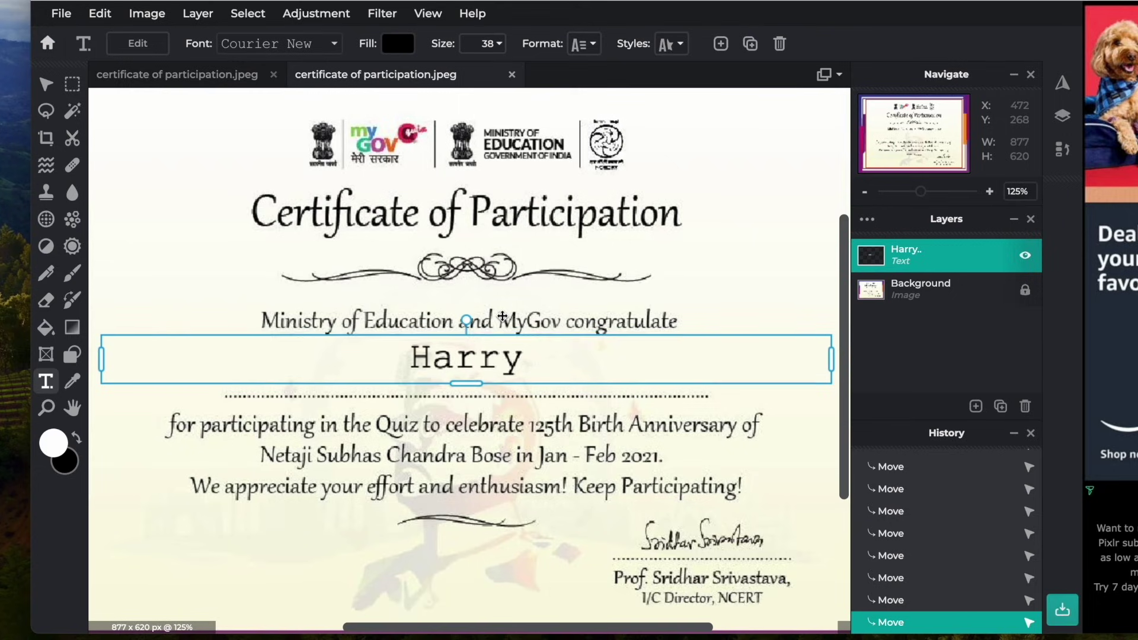
key("Down")
key("Down")
key("Down")
key("Down")
key("Down")
key("Down")
key("Down")
key("Down")
key("Down")
key("Down")
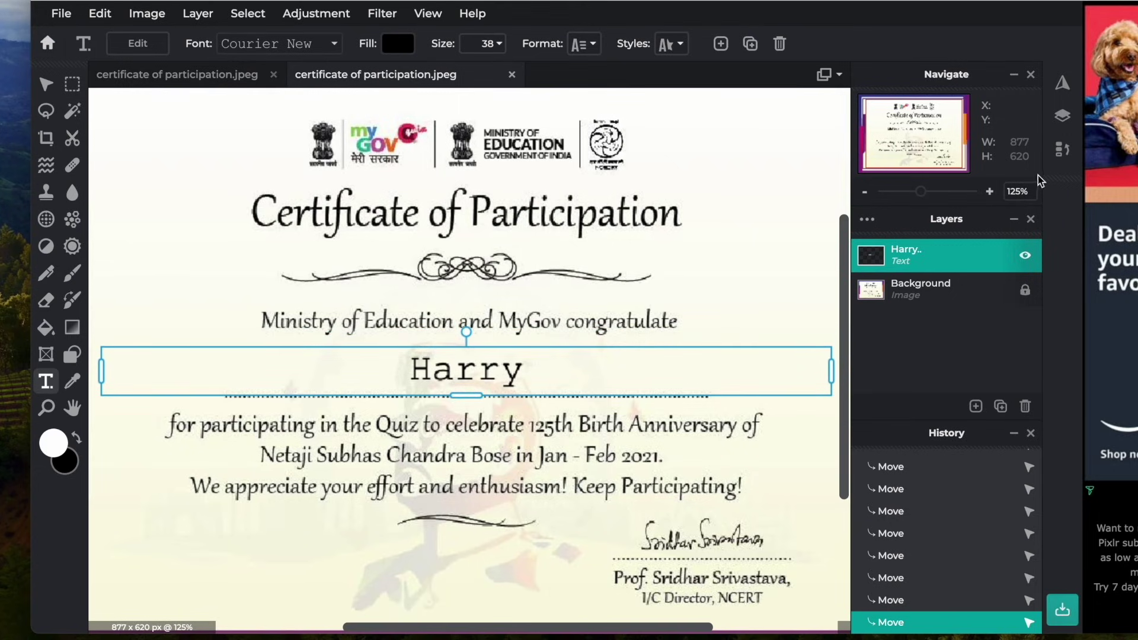
left_click(864, 192)
Step: Save the certificate as a JPG at 90% quality and dismiss the success message
left_click(67, 14)
left_click(67, 13)
left_click(63, 14)
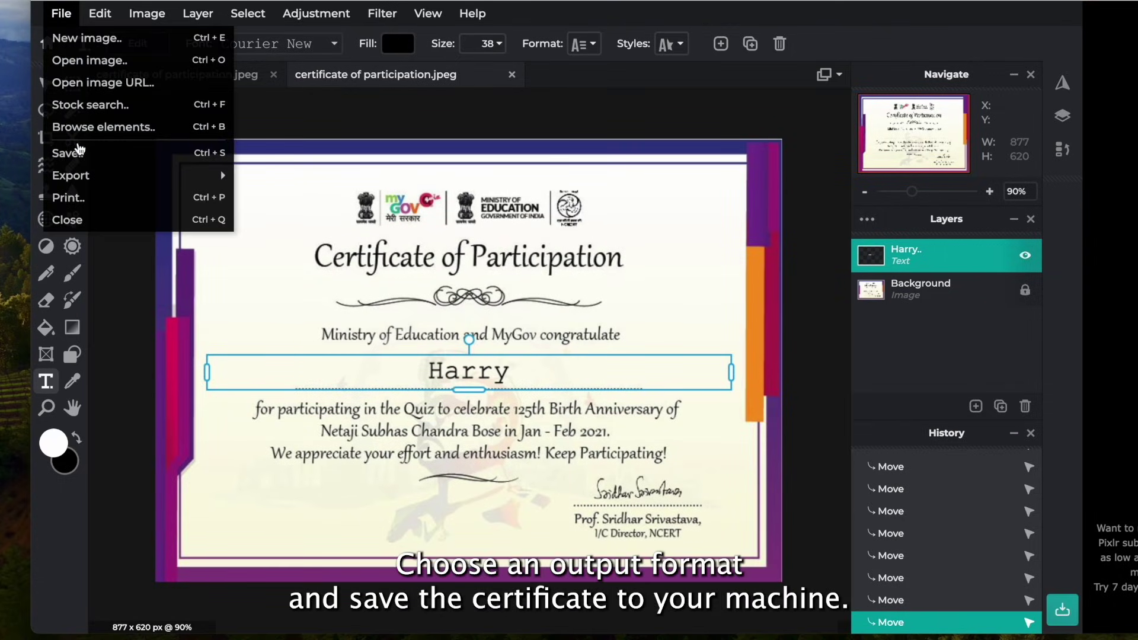
left_click(76, 152)
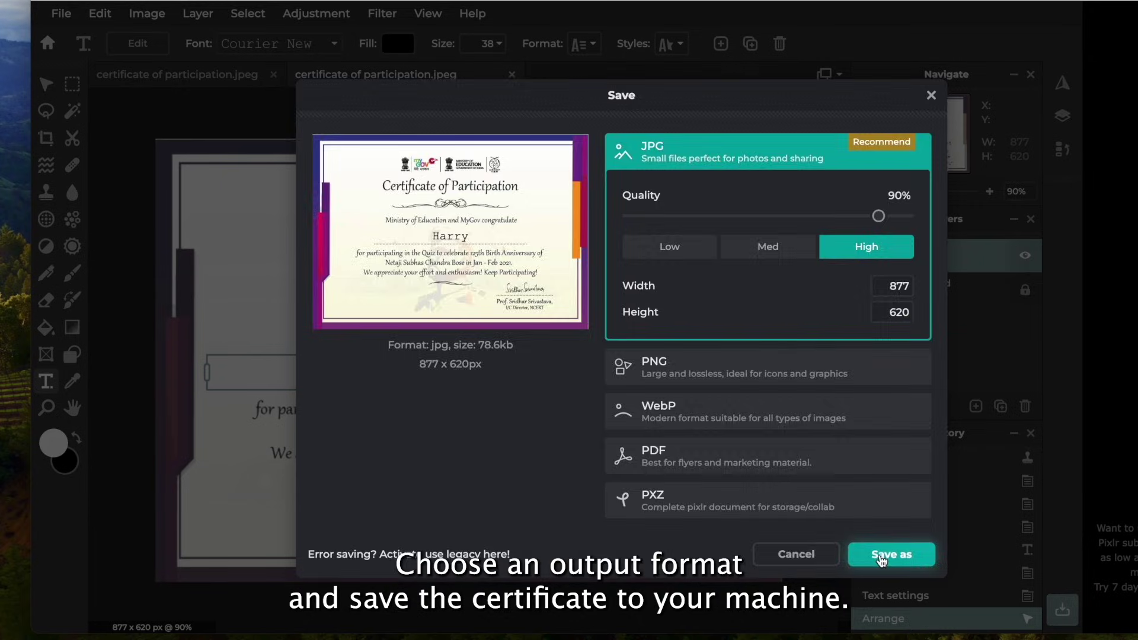
left_click(881, 555)
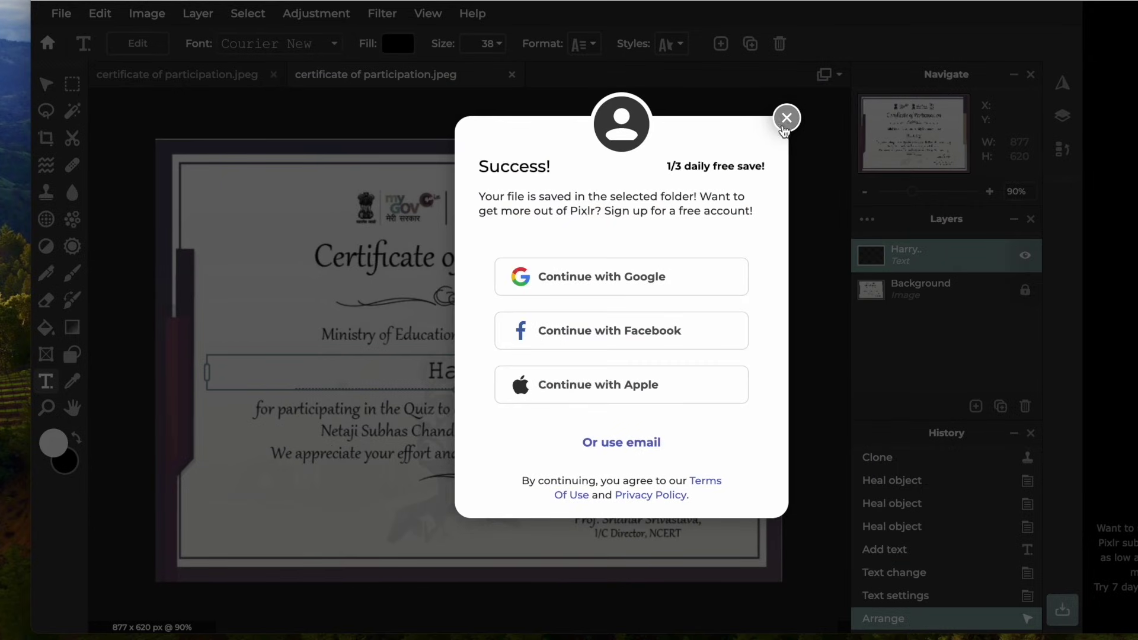
left_click(786, 118)
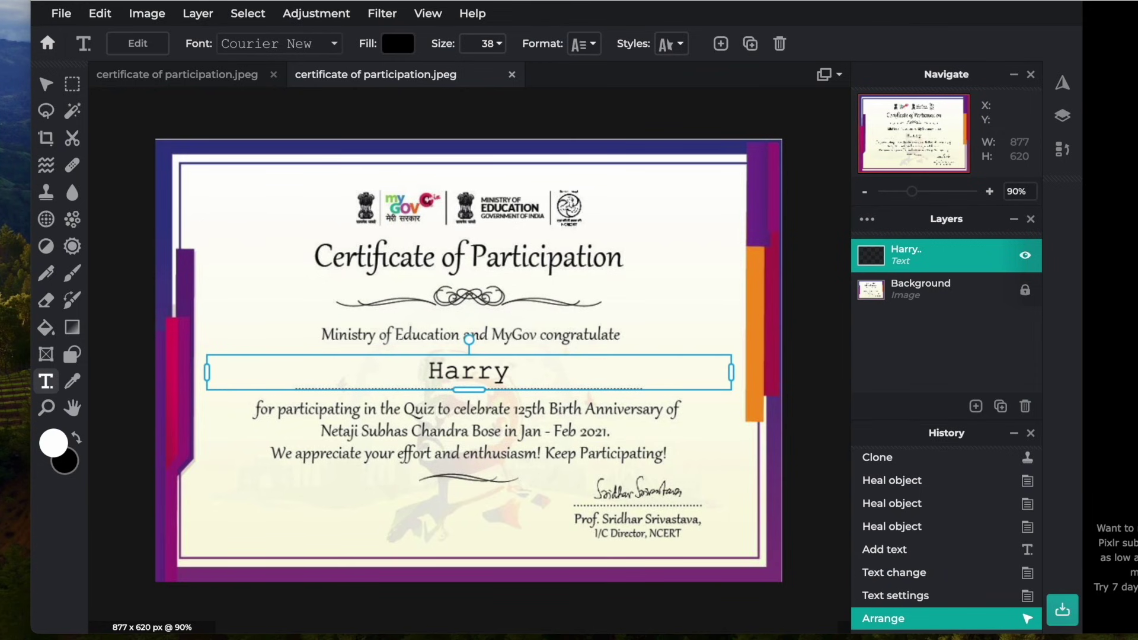